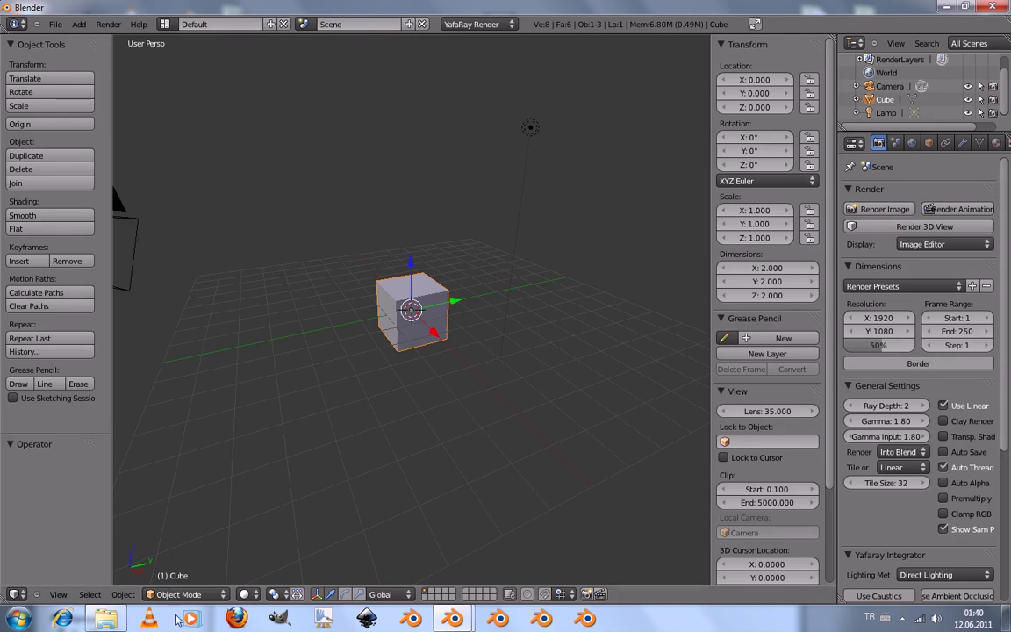
# Hide the tool shelf and switch the 3D view from perspective to orthographic projection
pyautogui.hotkey('alt', 'Tab')
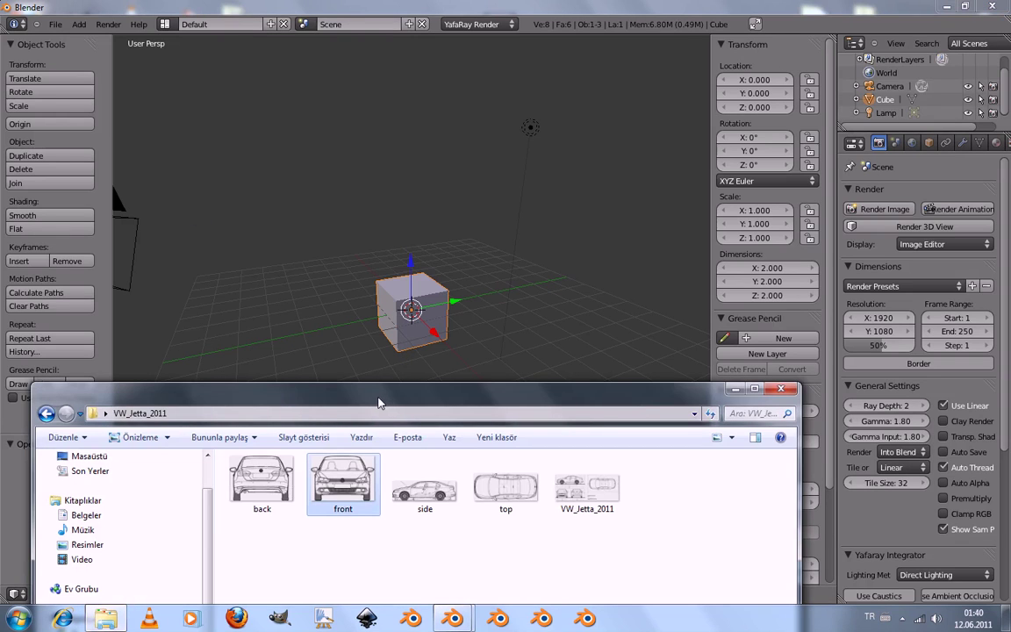
pyautogui.click(736, 393)
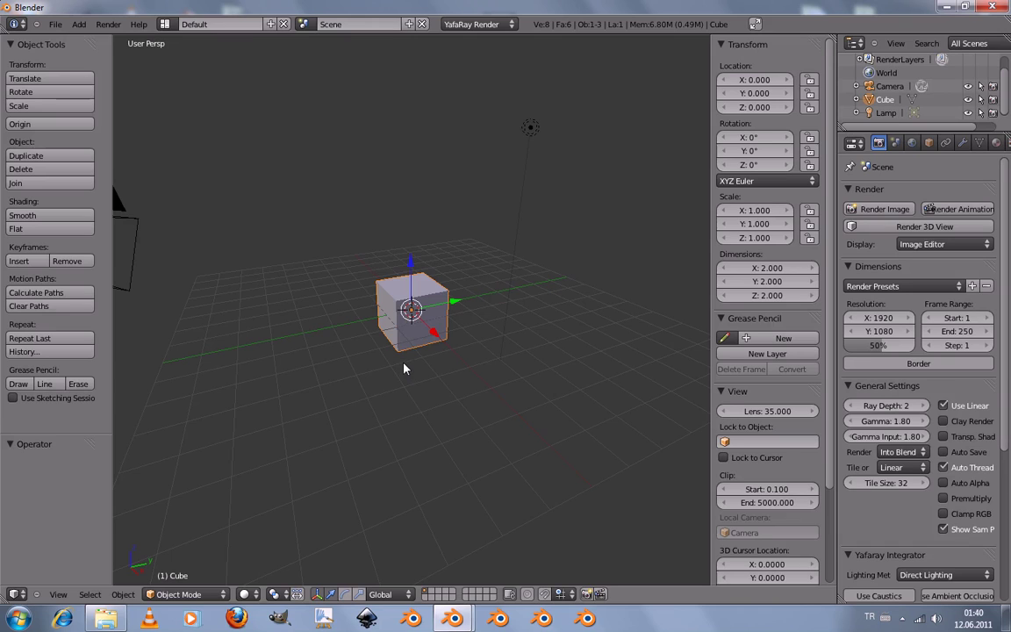
pyautogui.press('t')
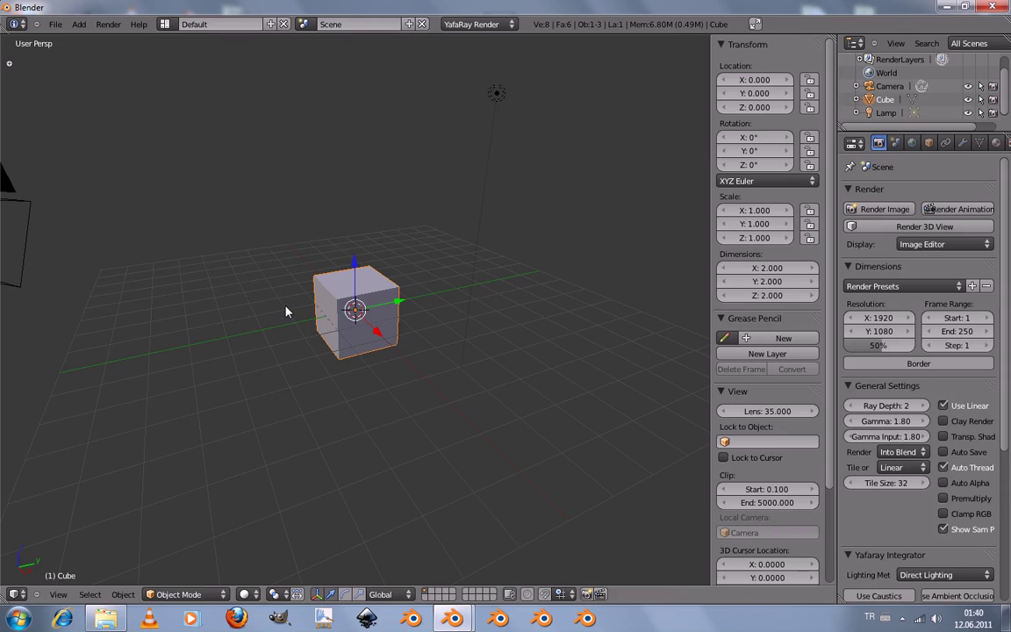
pyautogui.click(58, 595)
pyautogui.press('KP_5')
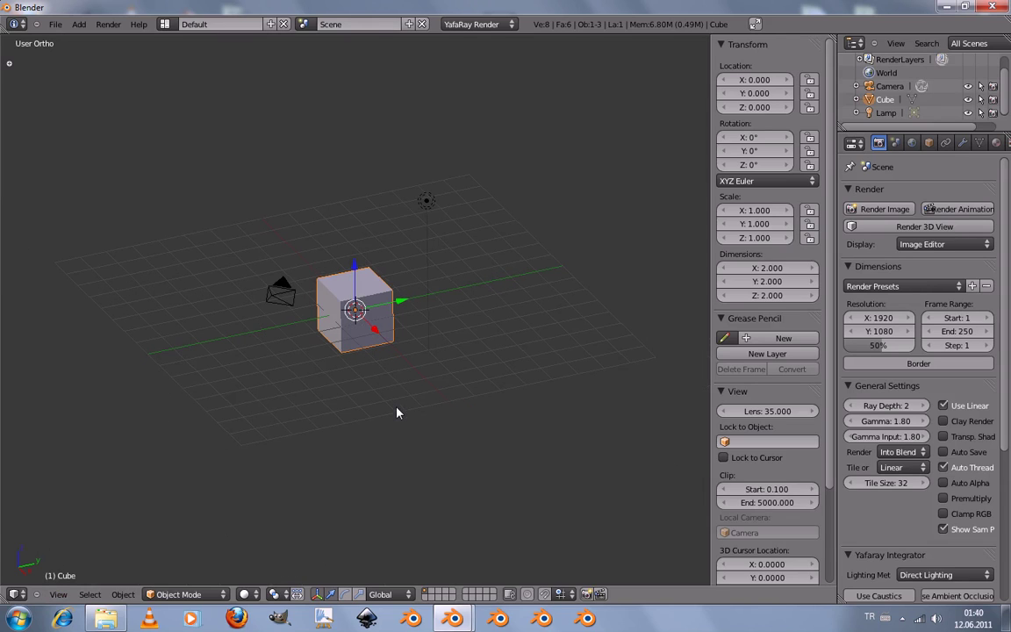
# Look at the cube from the top, front and right orthographic views, finishing in the top view
pyautogui.moveTo(255, 301); pyautogui.dragTo(480, 334, button='middle')
pyautogui.press('KP_7')
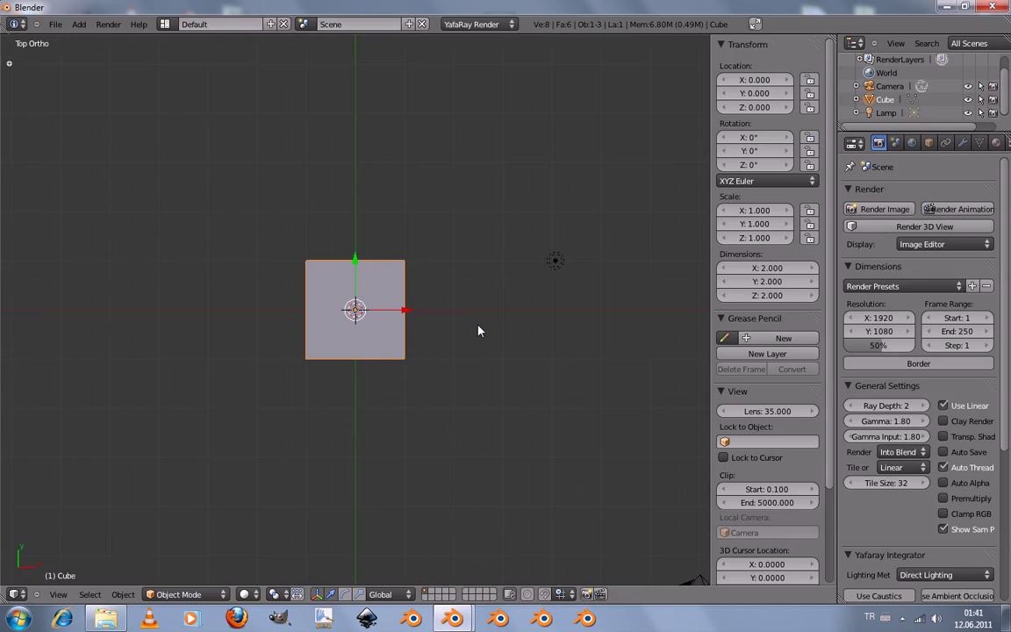
pyautogui.scroll(-2, 478, 331)
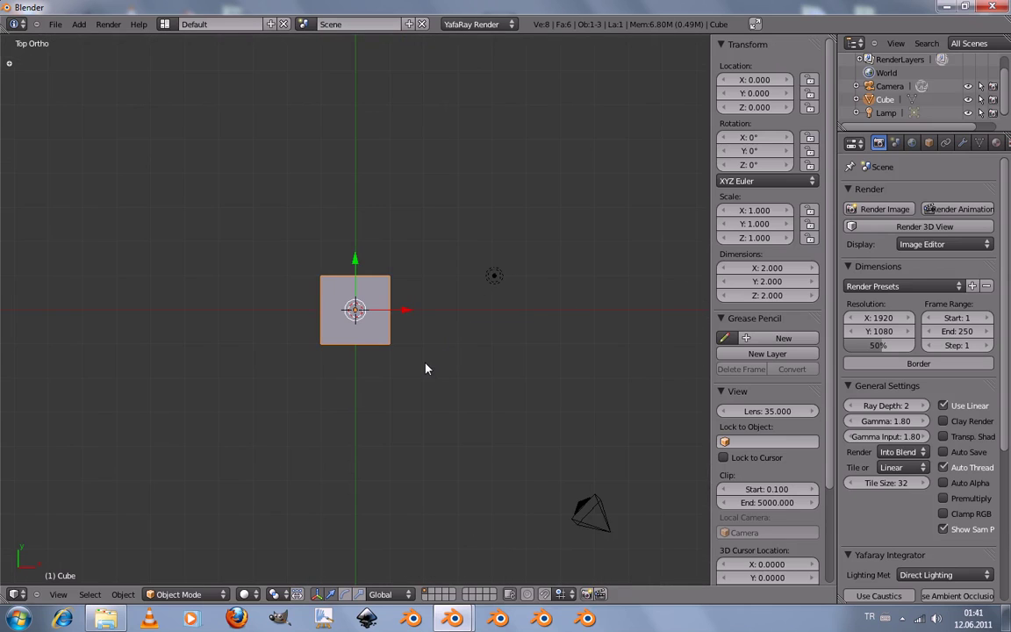
pyautogui.press('KP_1')
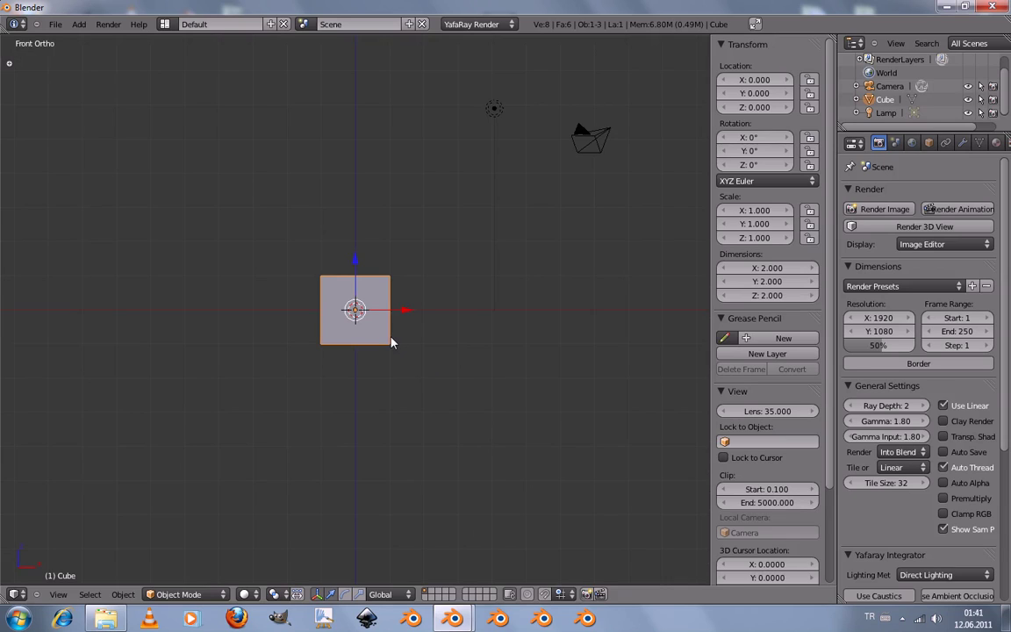
pyautogui.press('KP_3')
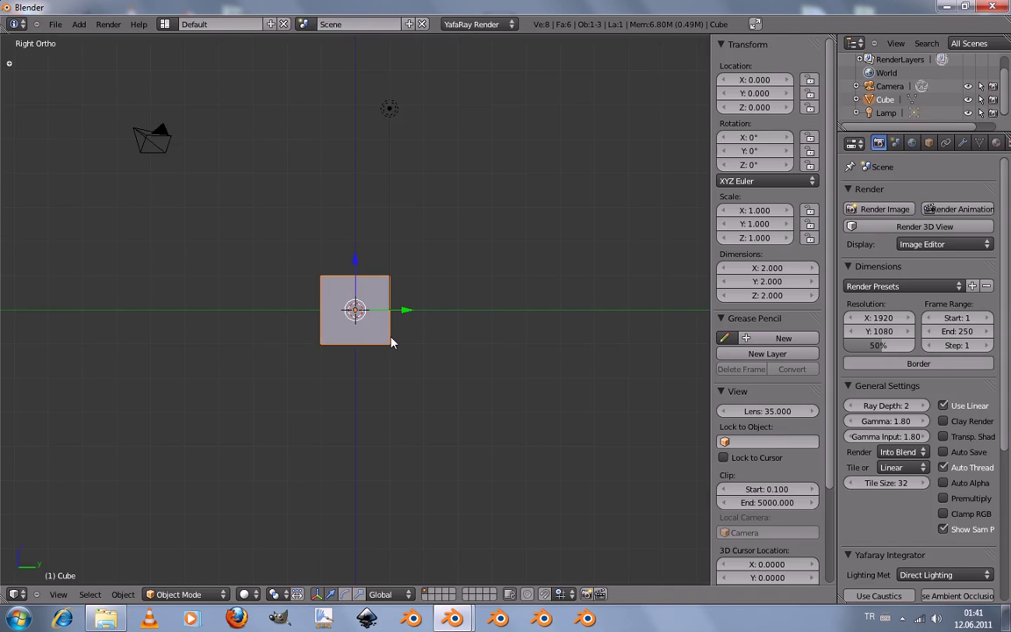
pyautogui.moveTo(399, 255); pyautogui.dragTo(369, 369, button='middle')
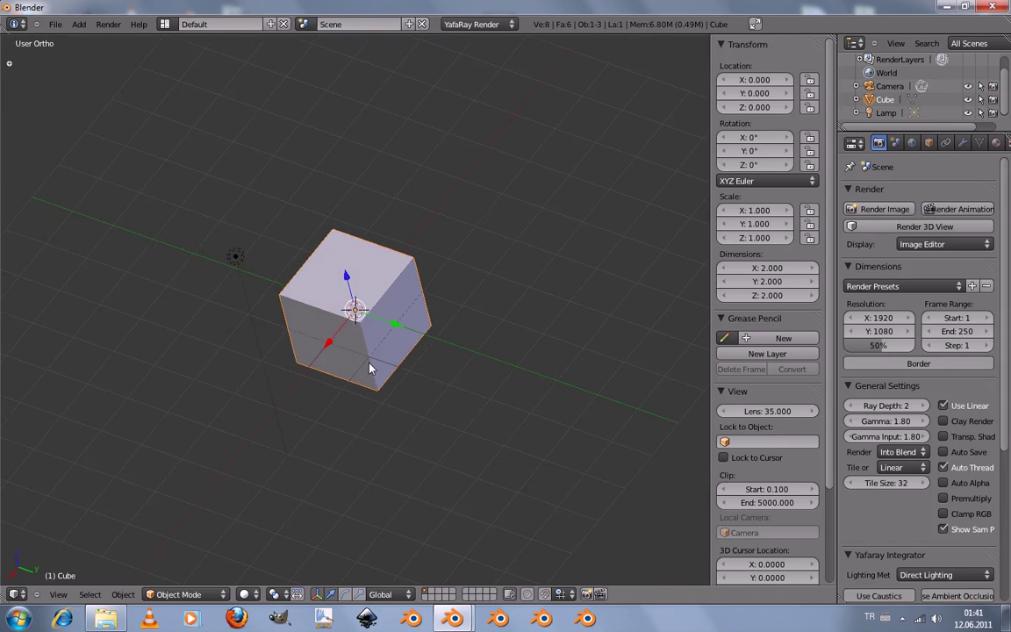
pyautogui.press('KP_7')
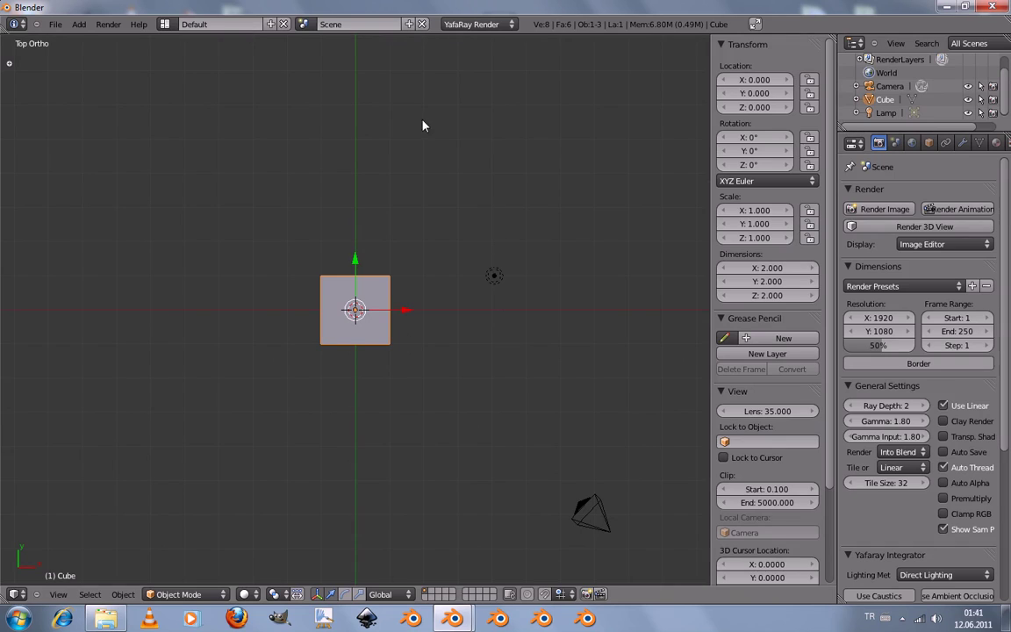
# Bring up the VW_Jetta_2011 folder window and reposition it over the lower part of the 3D view
pyautogui.moveTo(105, 621)
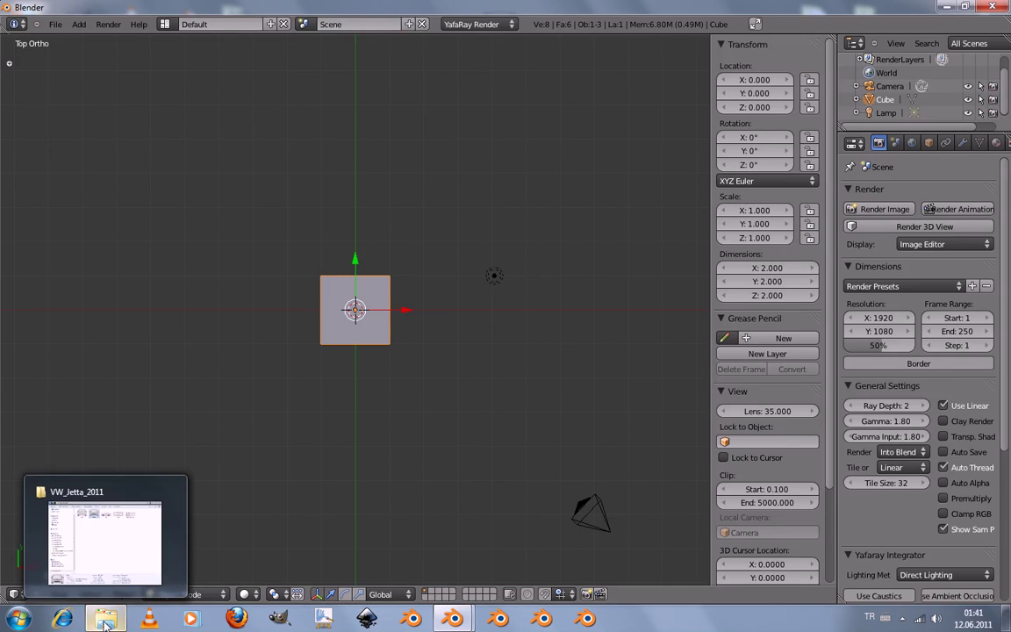
pyautogui.click(105, 621)
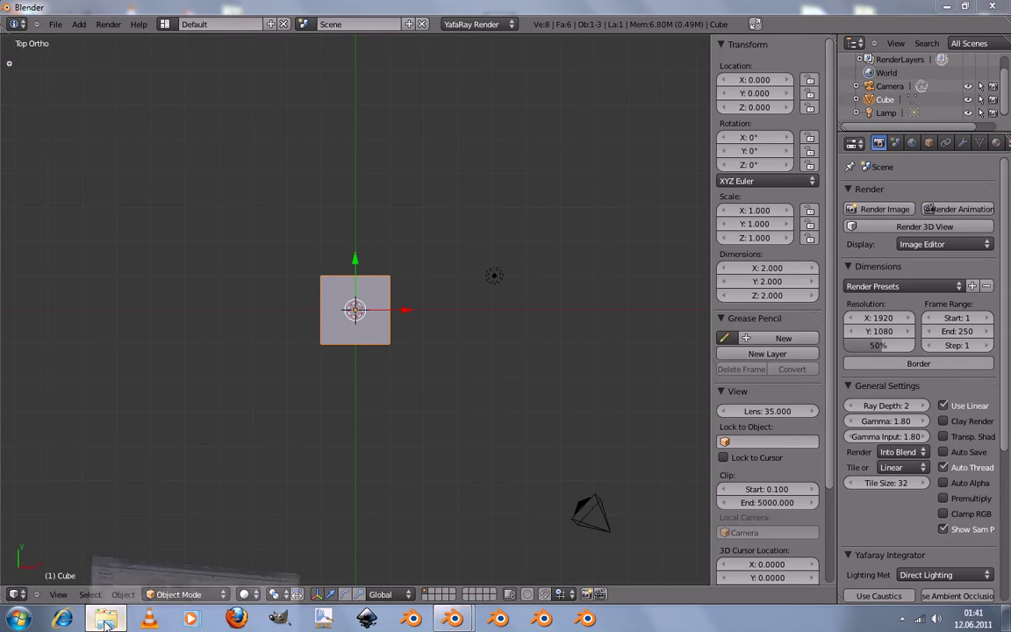
pyautogui.moveTo(277, 391); pyautogui.dragTo(296, 449)
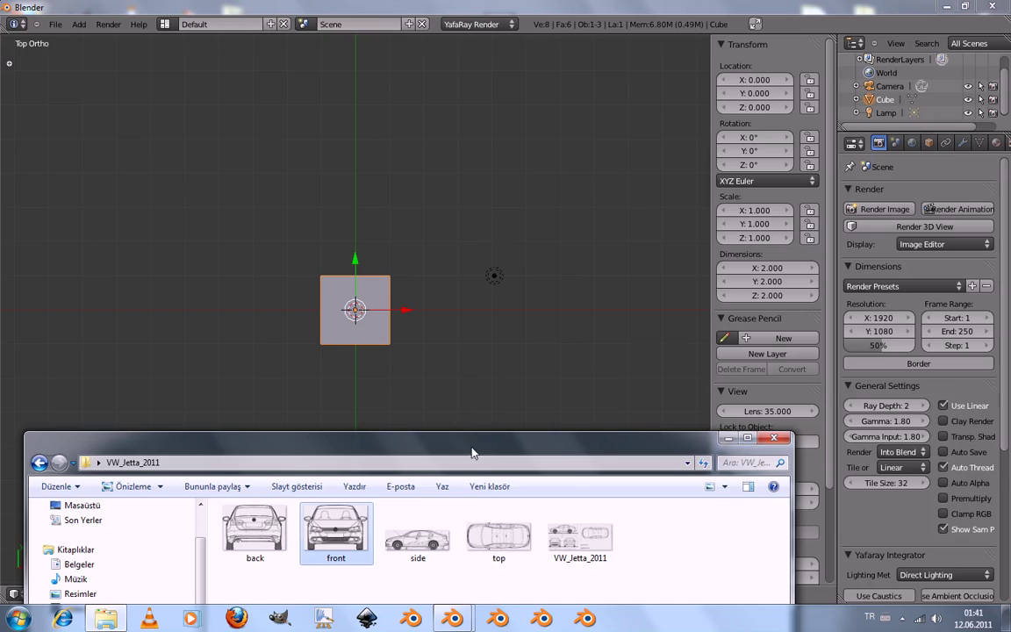
pyautogui.moveTo(472, 453); pyautogui.dragTo(360, 408)
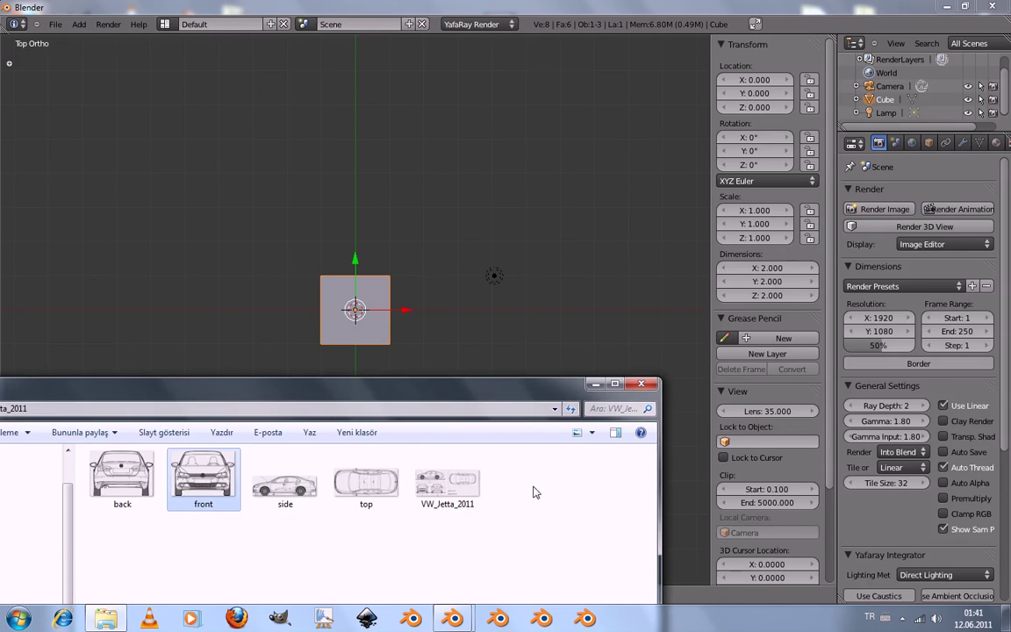
pyautogui.click(786, 393)
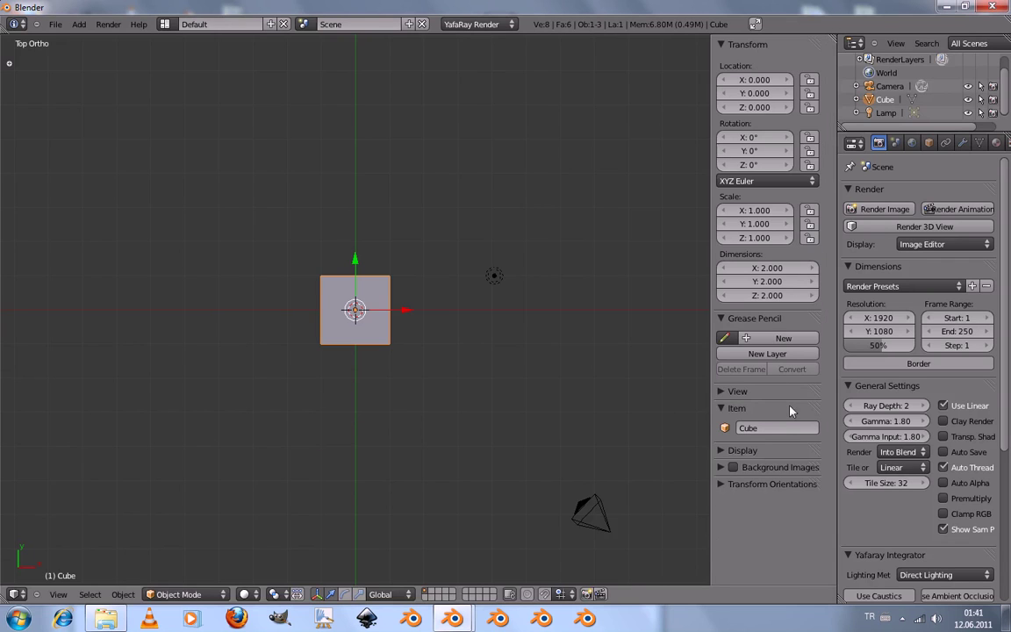
# Expand the Background Images settings of the 3D view
pyautogui.click(722, 392)
pyautogui.scroll(-3, 758, 333)
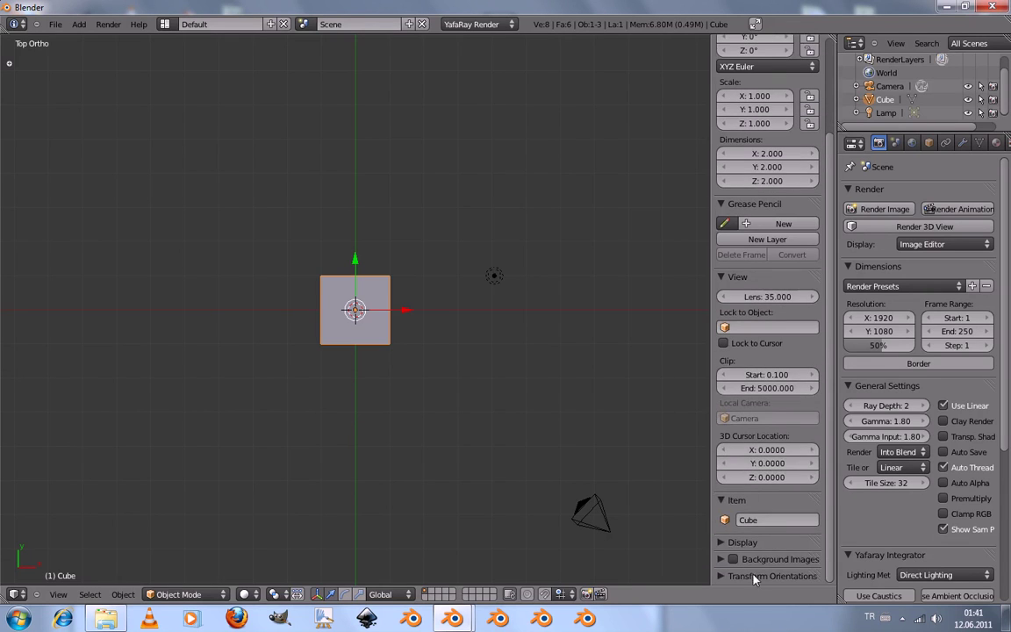
pyautogui.click(722, 566)
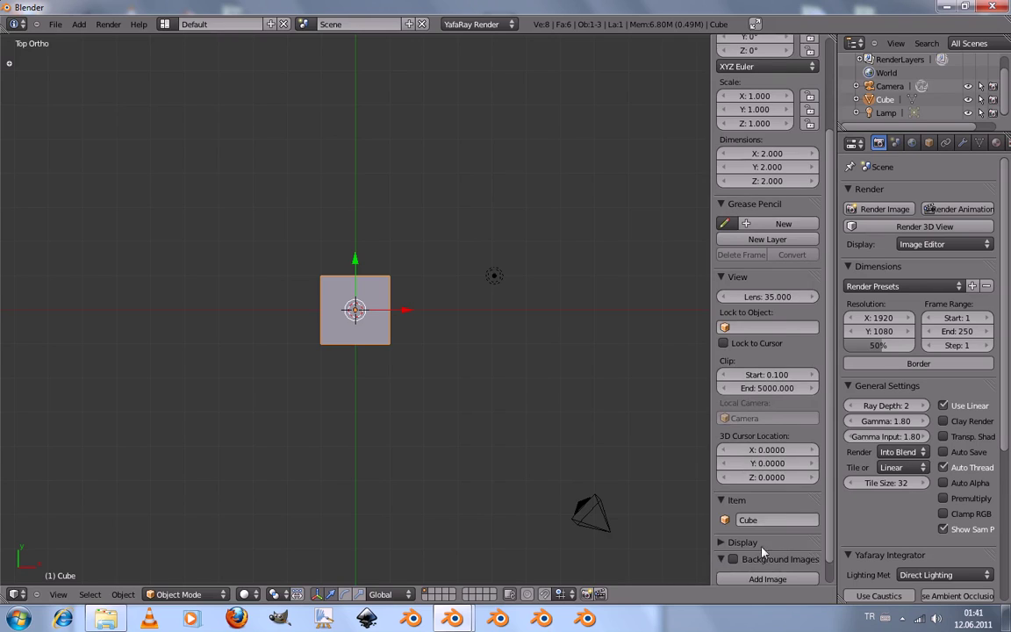
pyautogui.scroll(-1, 755, 553)
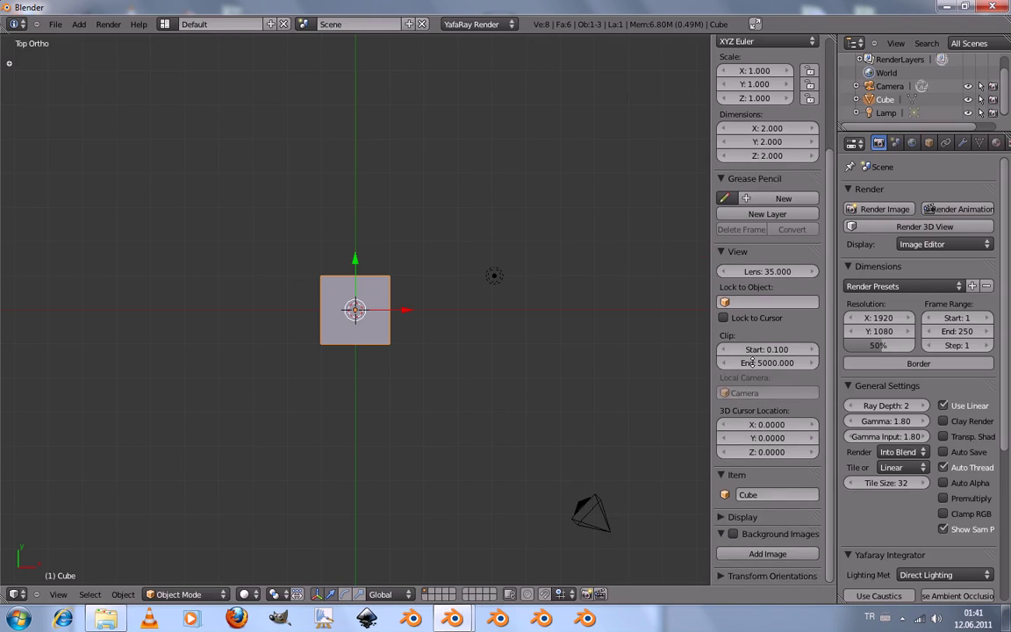
pyautogui.click(769, 553)
pyautogui.scroll(-1, 772, 491)
pyautogui.scroll(-1, 772, 440)
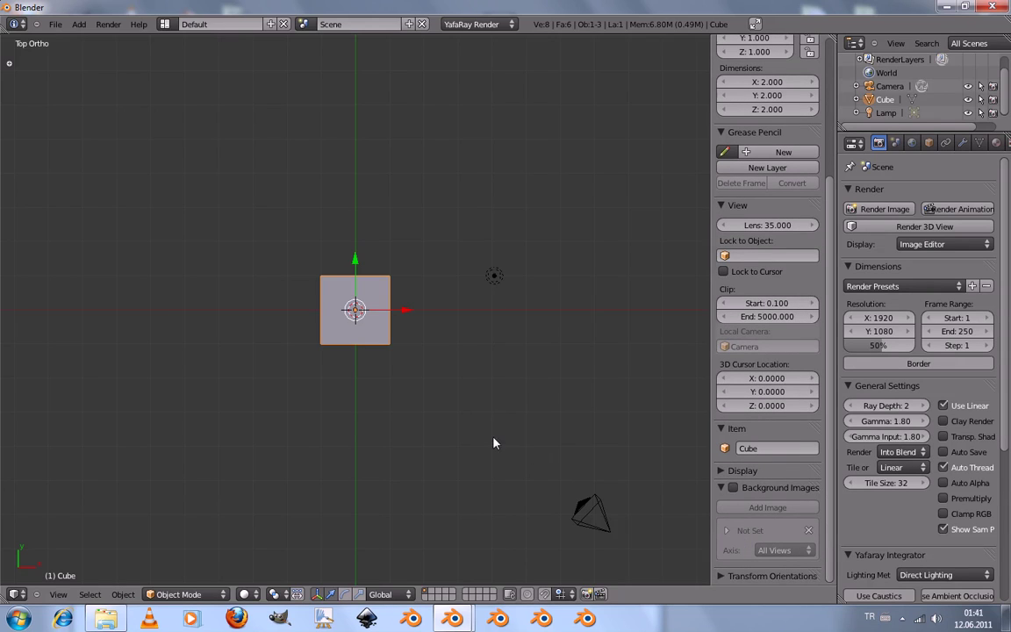
pyautogui.click(811, 529)
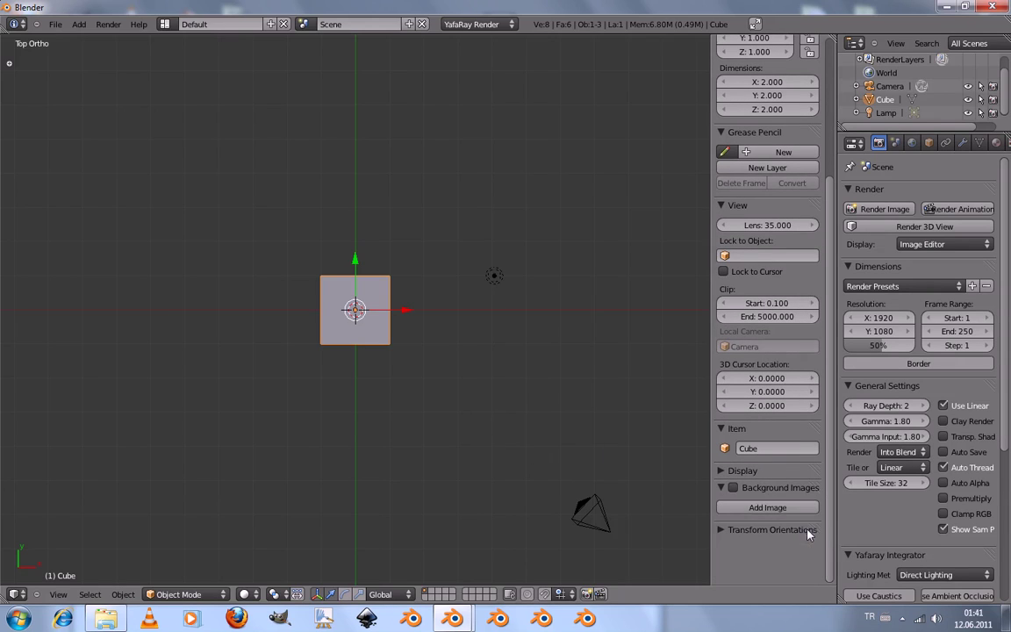
# Load the top, side and front blueprint images from the VW_Jetta_2011 folder as background images of the 3D view
pyautogui.click(105, 619)
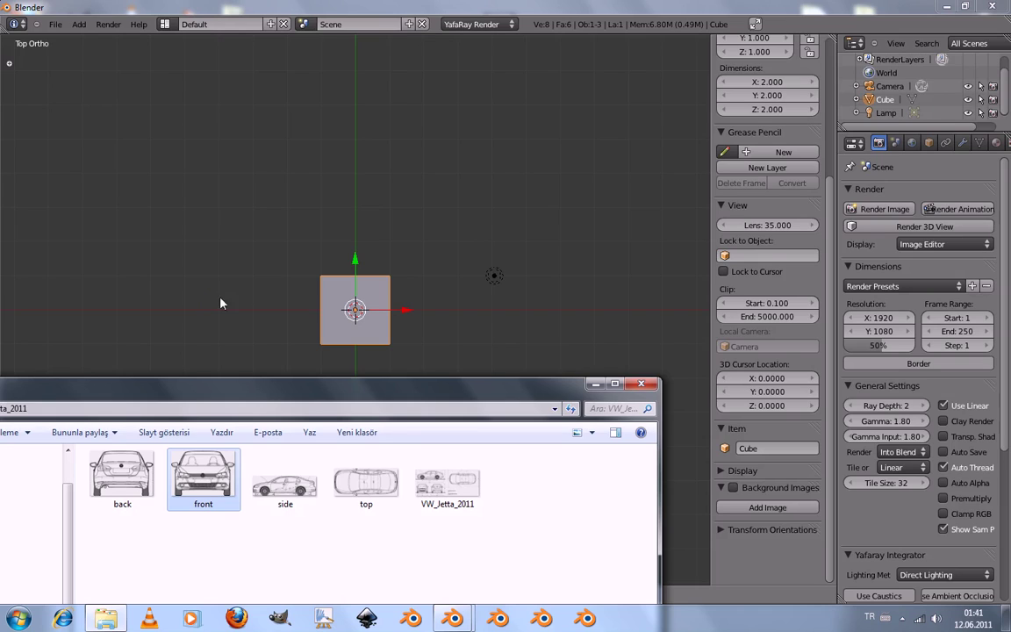
pyautogui.moveTo(344, 463); pyautogui.dragTo(200, 278)
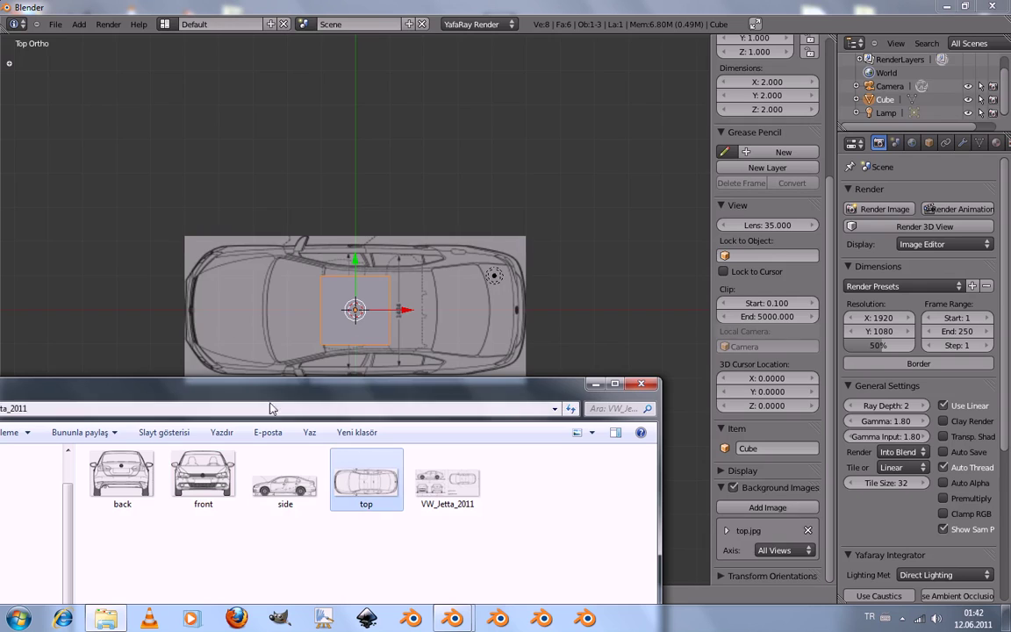
pyautogui.moveTo(294, 496); pyautogui.dragTo(195, 266)
pyautogui.moveTo(203, 479); pyautogui.dragTo(223, 290)
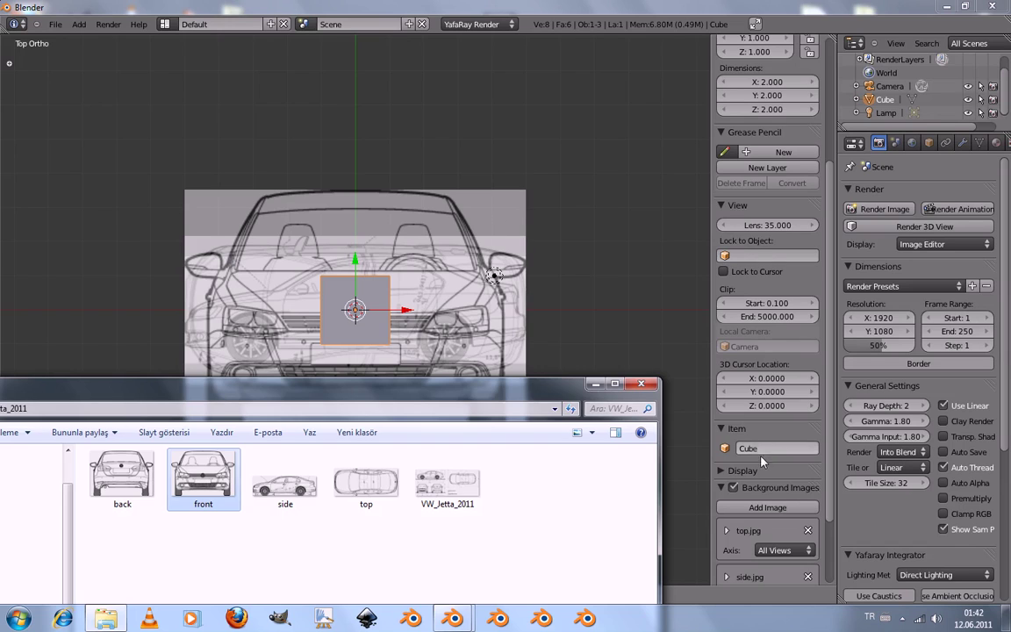
pyautogui.click(684, 410)
# Assign each background image to one view axis: top.jpg to Top, side.jpg to Front and front.jpg to Right
pyautogui.scroll(-4, 760, 224)
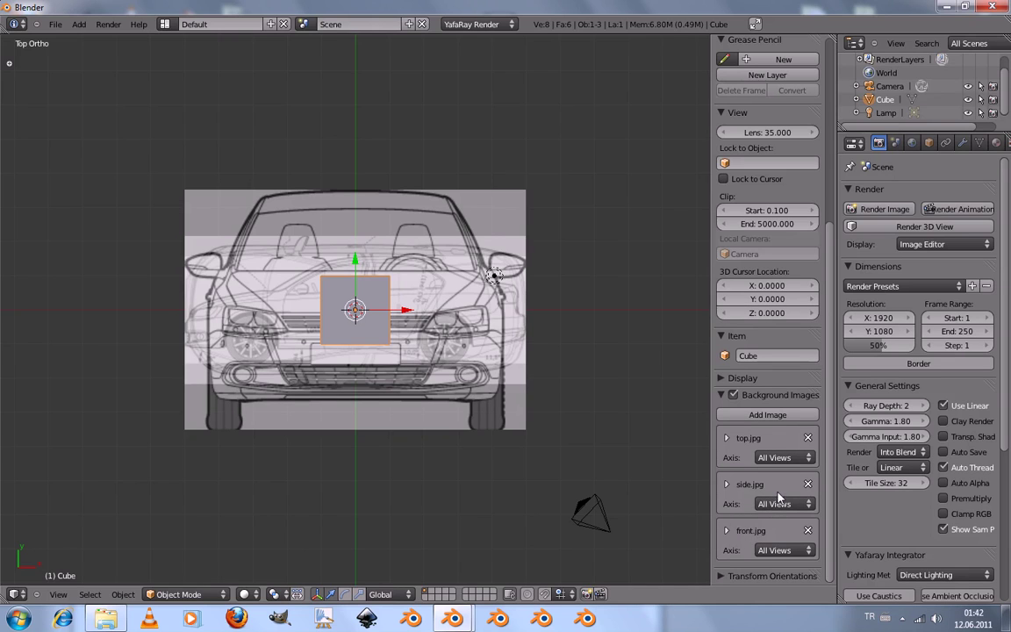
pyautogui.scroll(-1, 486, 345)
pyautogui.scroll(3, 486, 345)
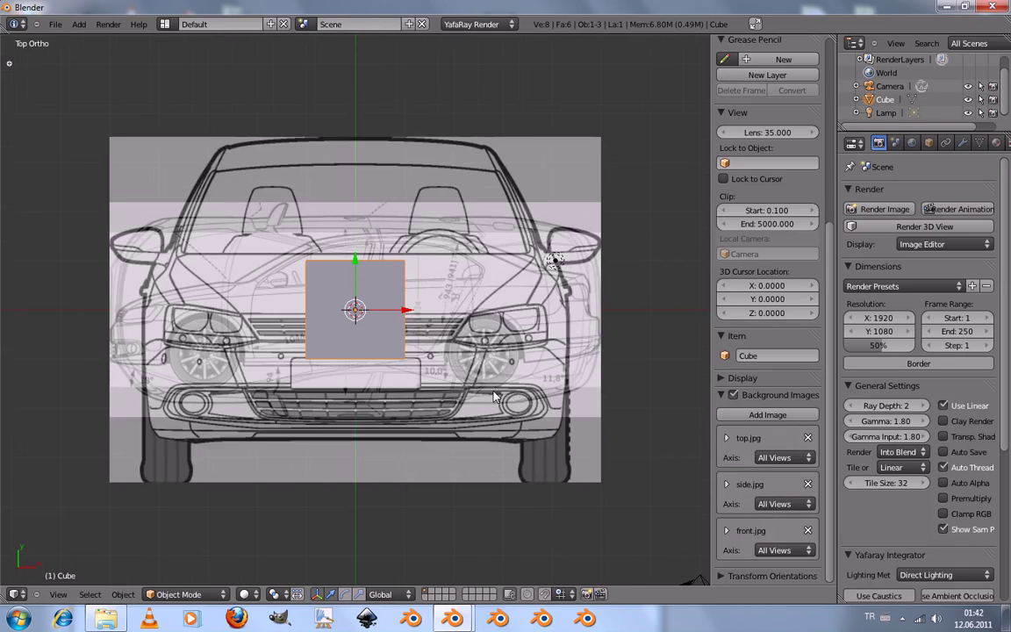
pyautogui.moveTo(448, 360); pyautogui.dragTo(458, 379, button='middle')
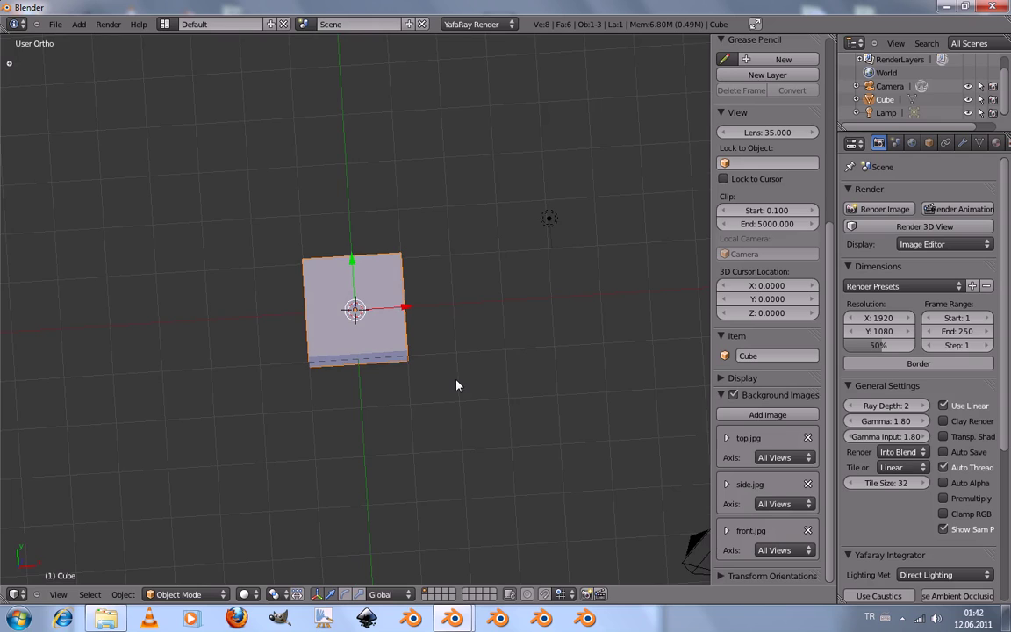
pyautogui.press('KP_7')
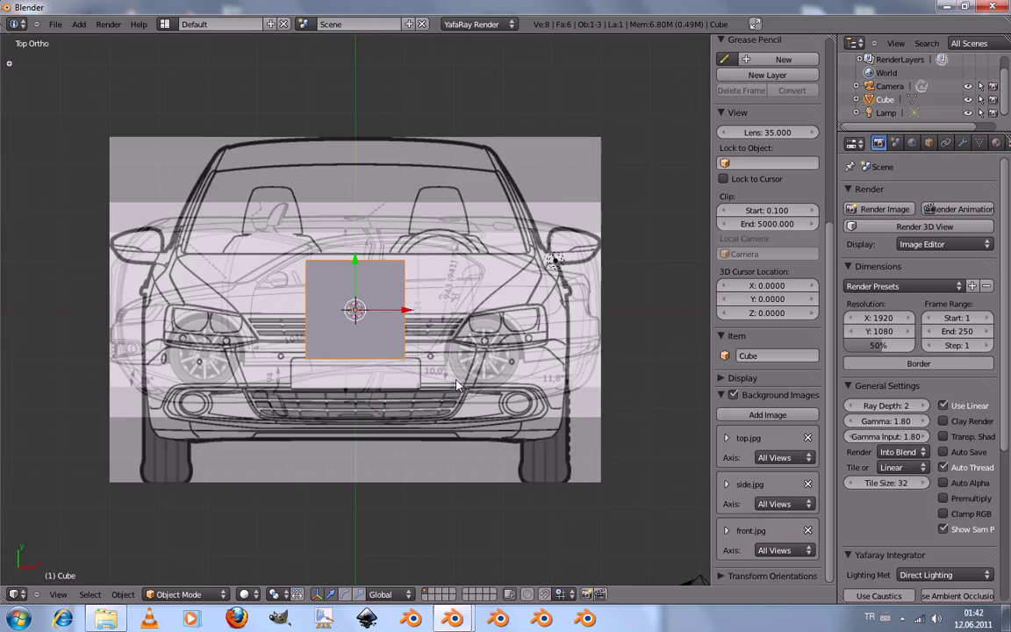
pyautogui.click(775, 458)
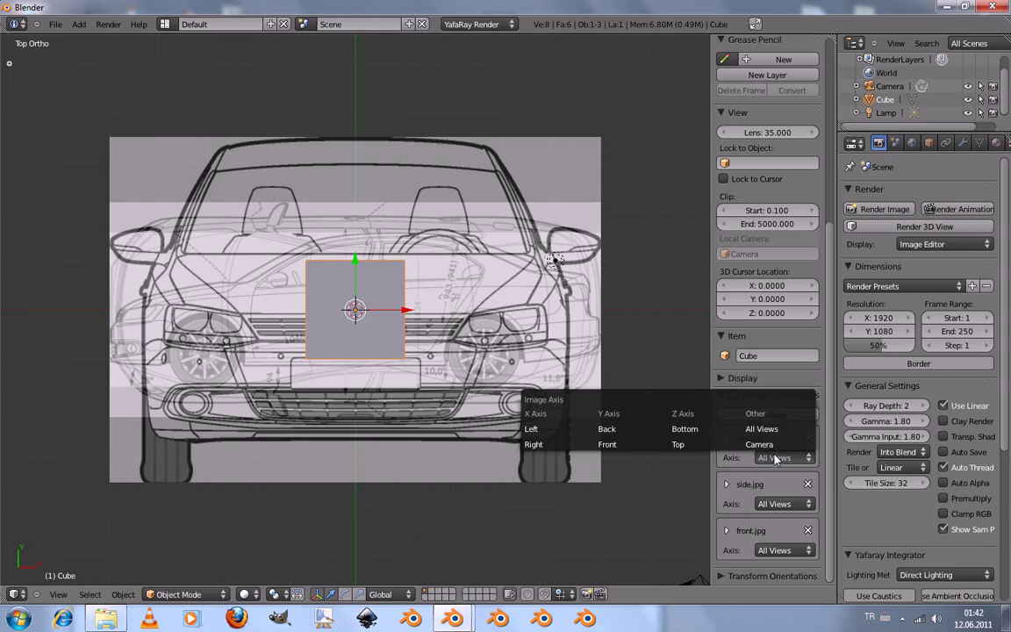
pyautogui.click(683, 448)
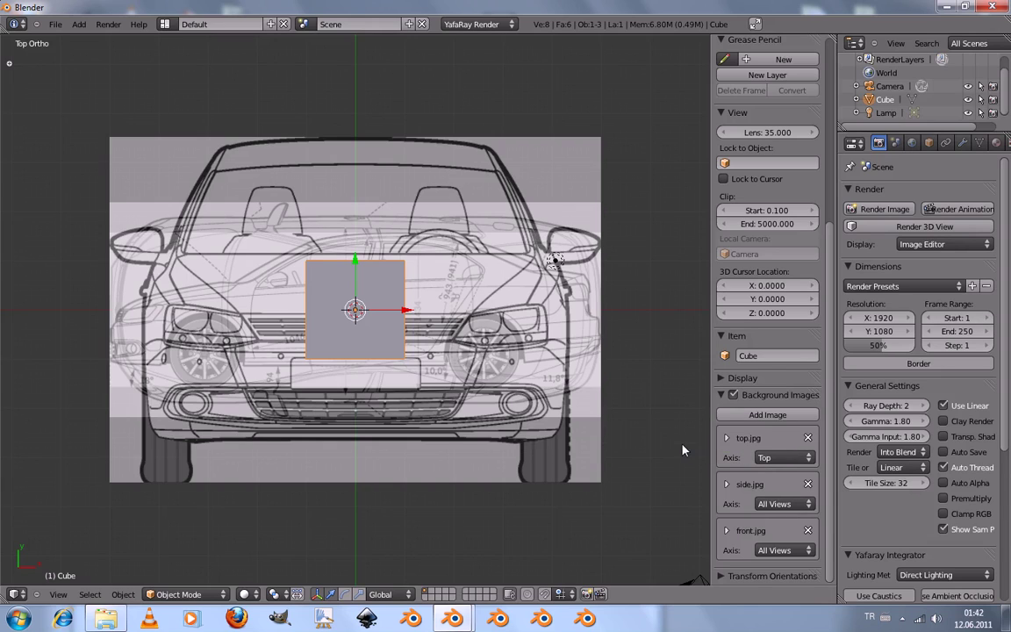
pyautogui.click(774, 505)
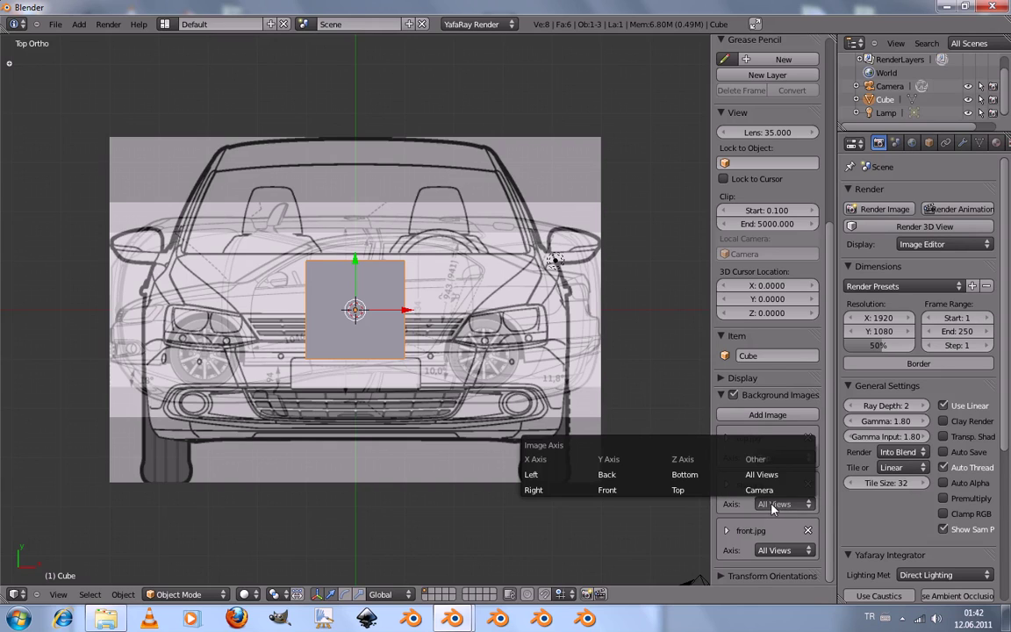
pyautogui.click(610, 491)
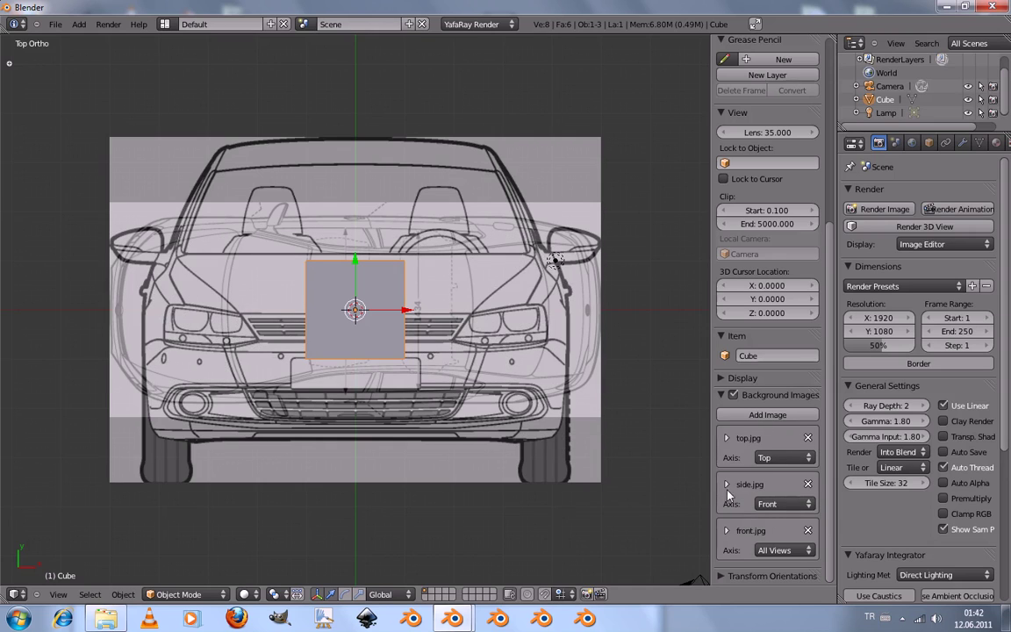
pyautogui.click(781, 550)
pyautogui.click(557, 537)
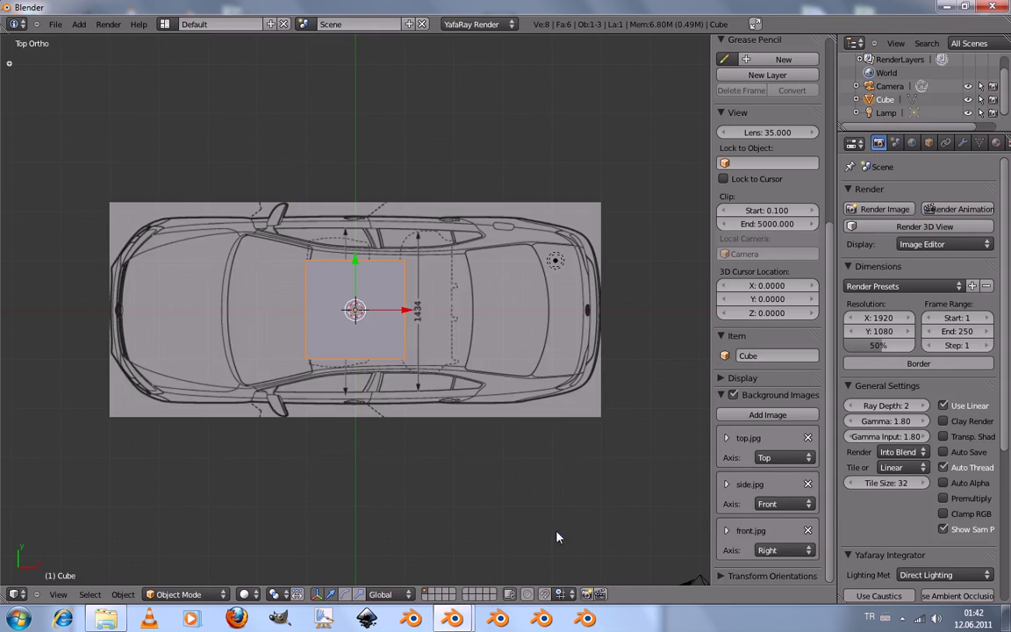
pyautogui.scroll(-3, 446, 440)
pyautogui.scroll(3, 435, 440)
pyautogui.click(769, 505)
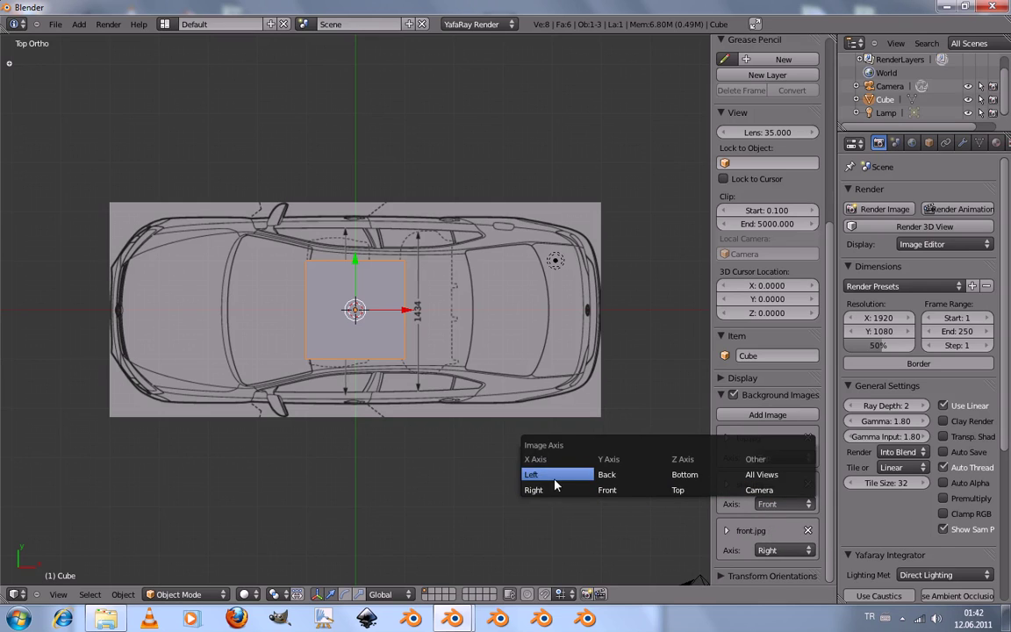
pyautogui.click(776, 553)
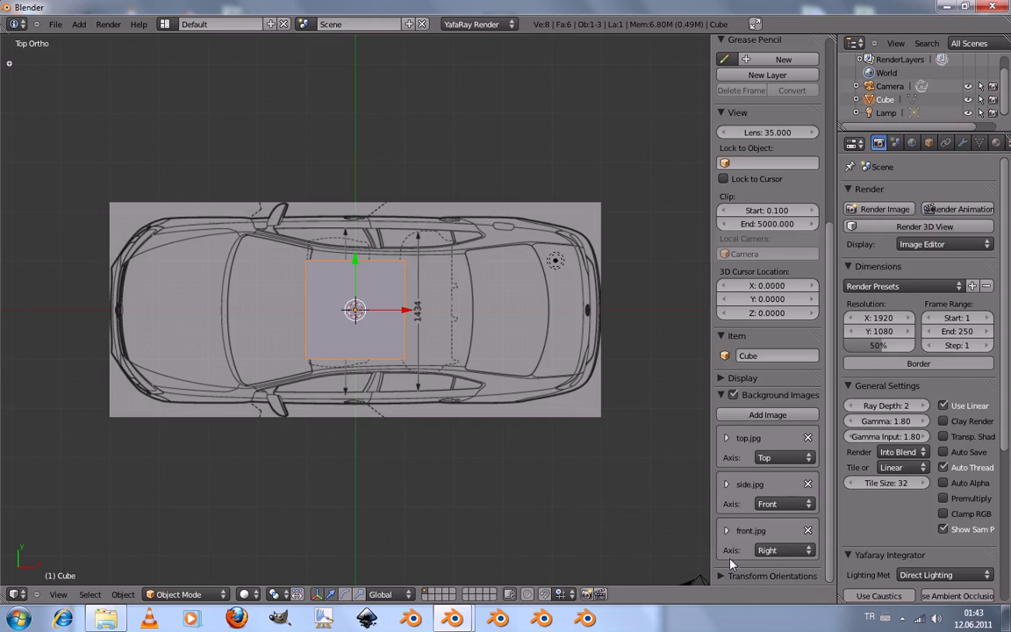
pyautogui.click(760, 551)
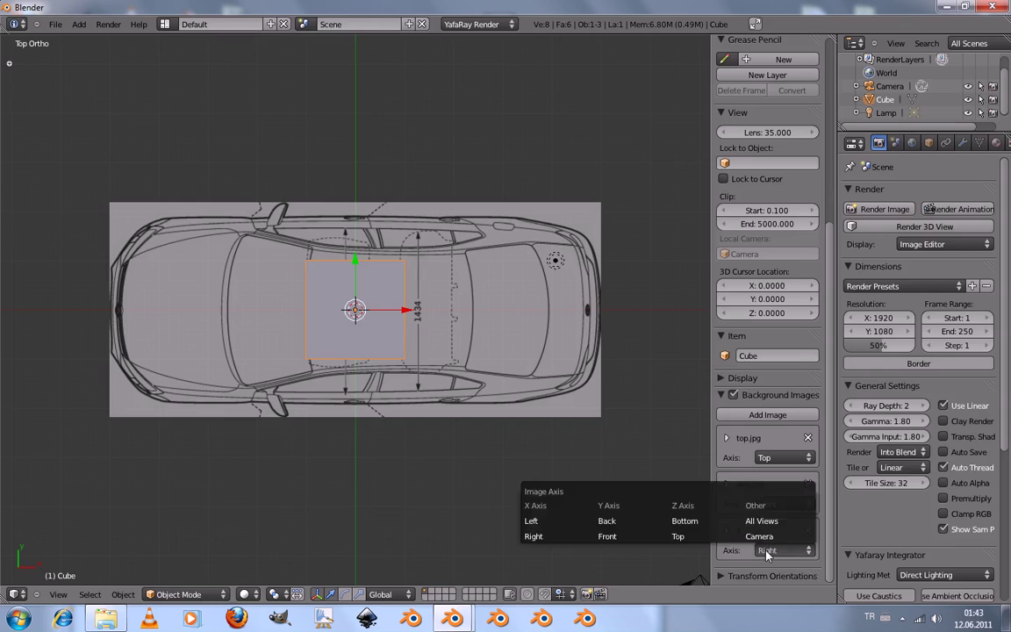
# Keep front.jpg assigned to the Right axis and check the blueprints in the front, right and top views
pyautogui.click(784, 550)
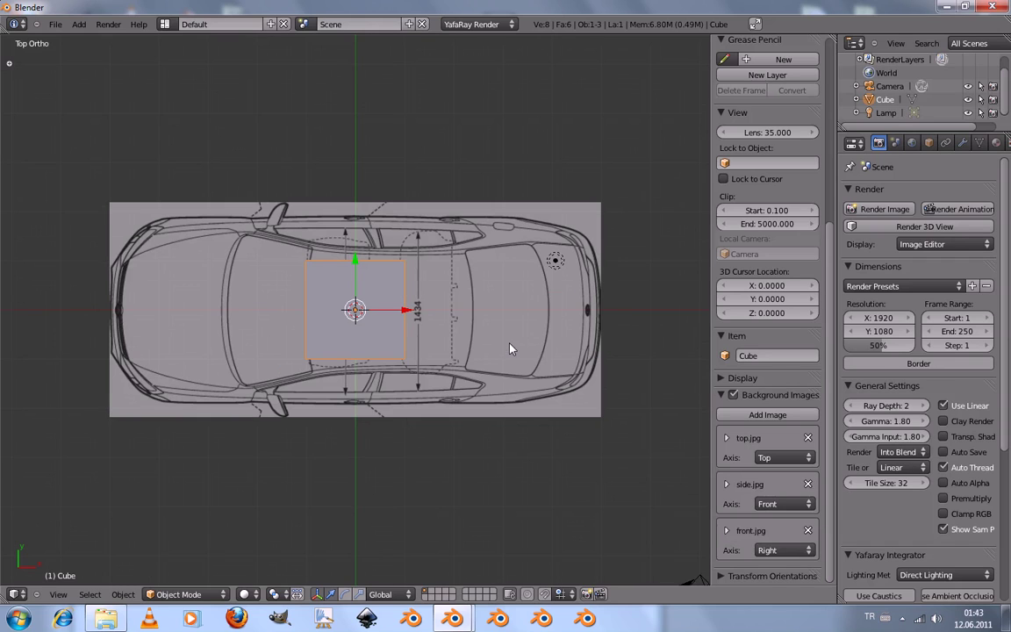
pyautogui.press('KP_1')
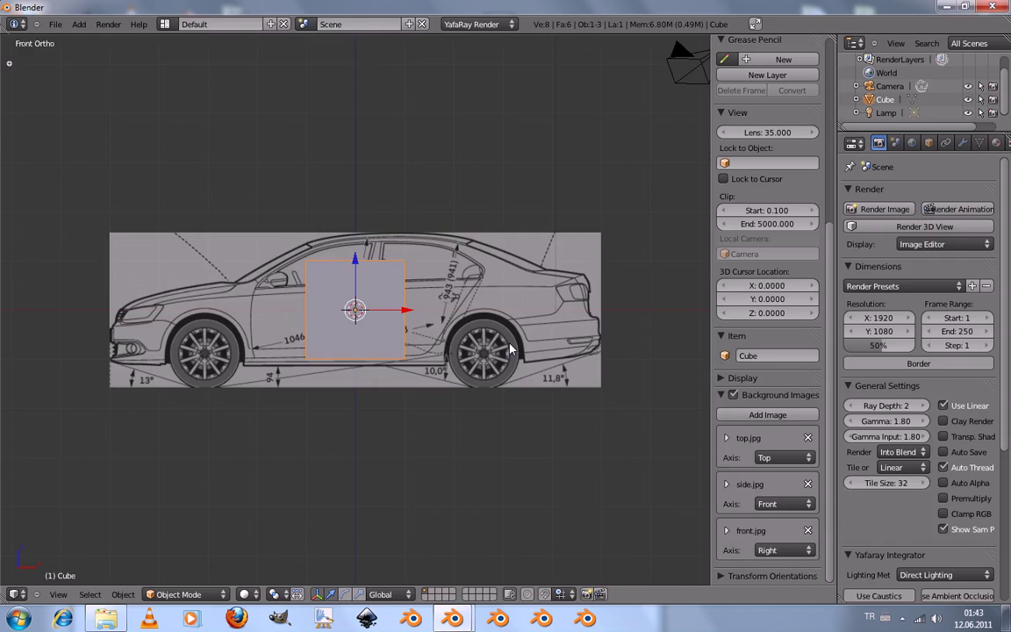
pyautogui.press('KP_3')
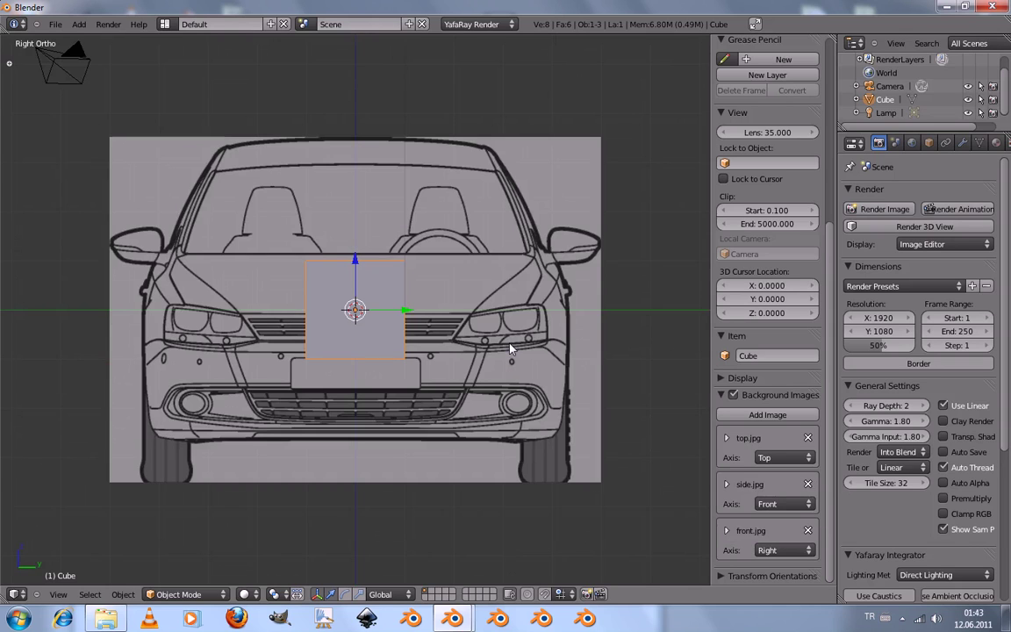
pyautogui.press('KP_1')
pyautogui.press('KP_3')
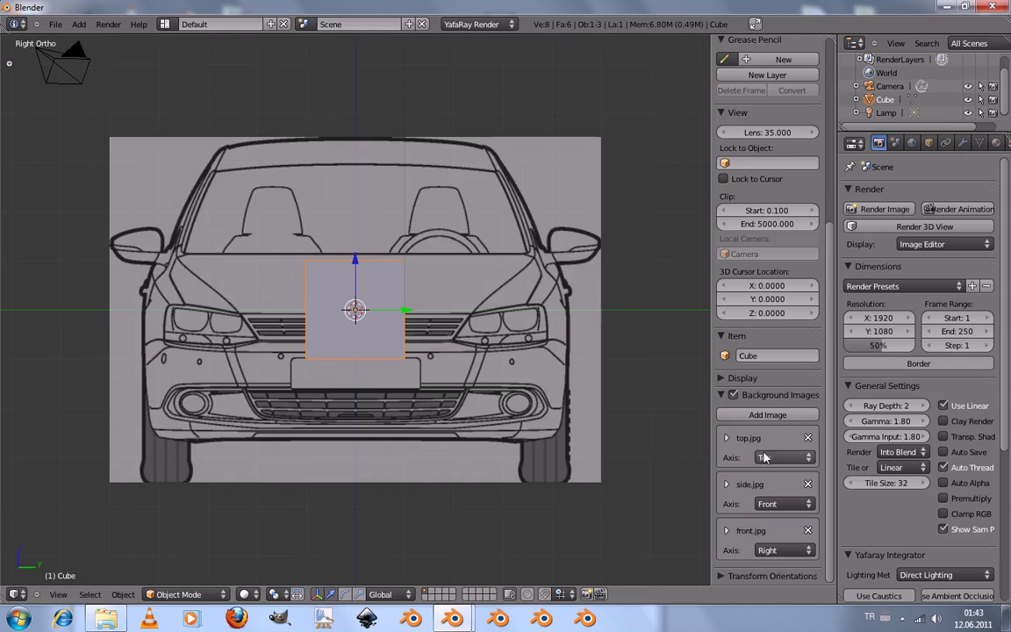
pyautogui.press('KP_7')
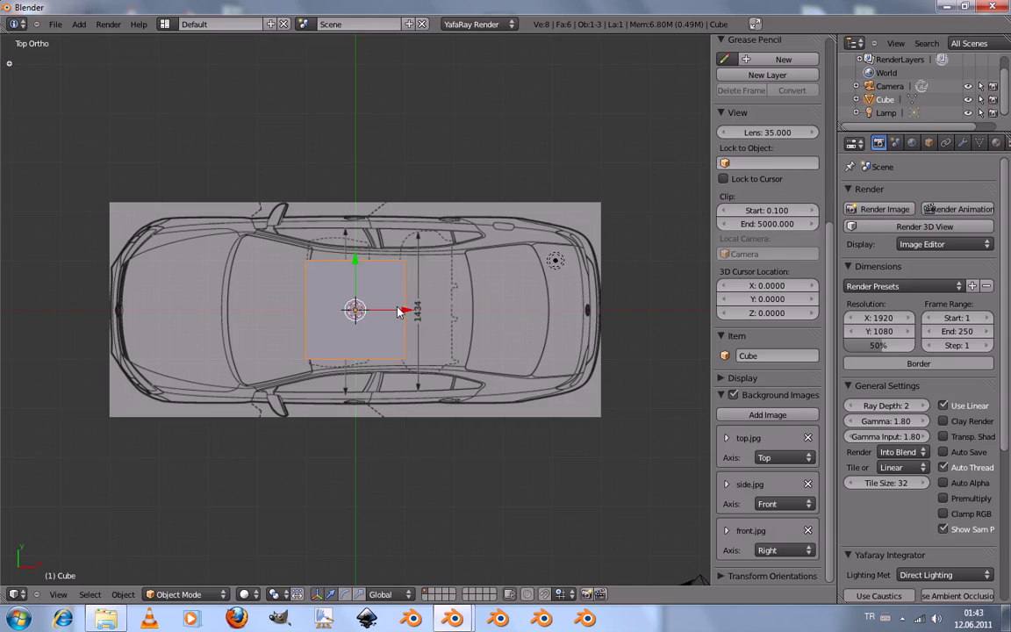
# Display the cube as wireframe and scale it along X and Y in top view to match the top blueprint's outline
pyautogui.press('z')
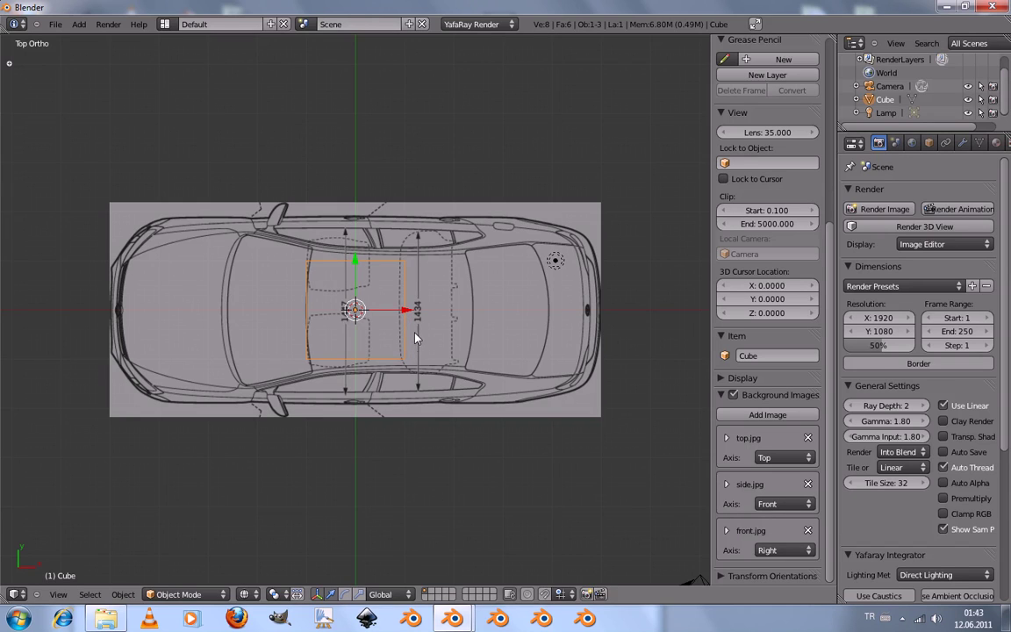
pyautogui.press('s')
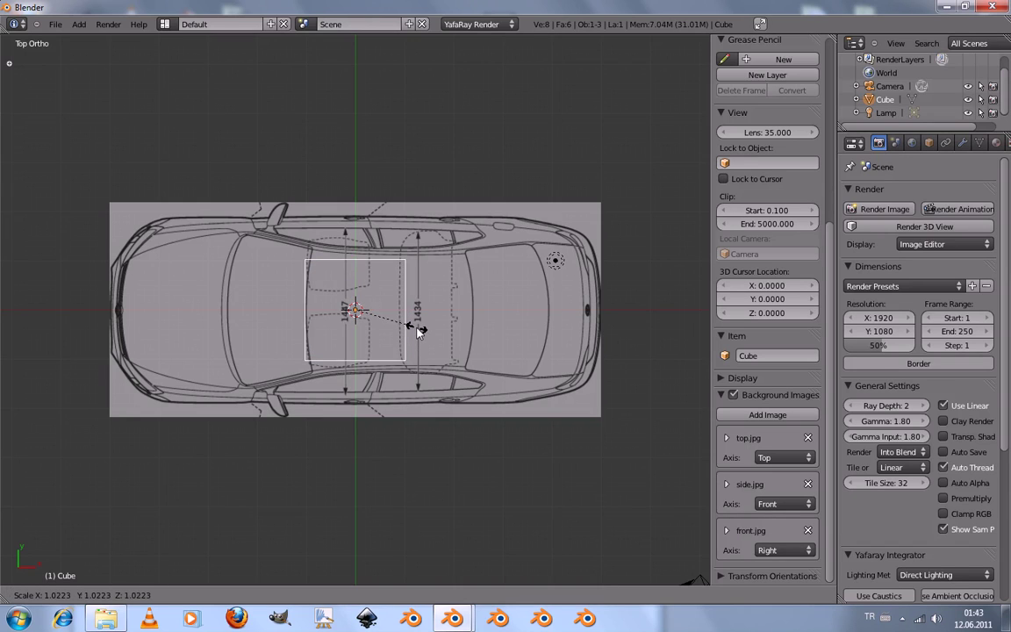
pyautogui.press('x')
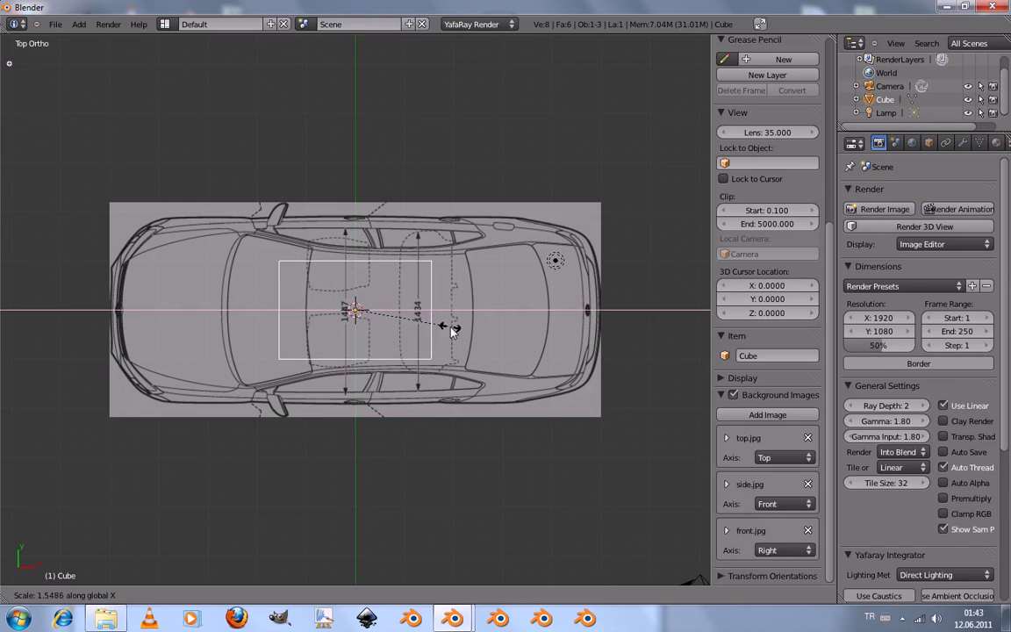
pyautogui.click(667, 333)
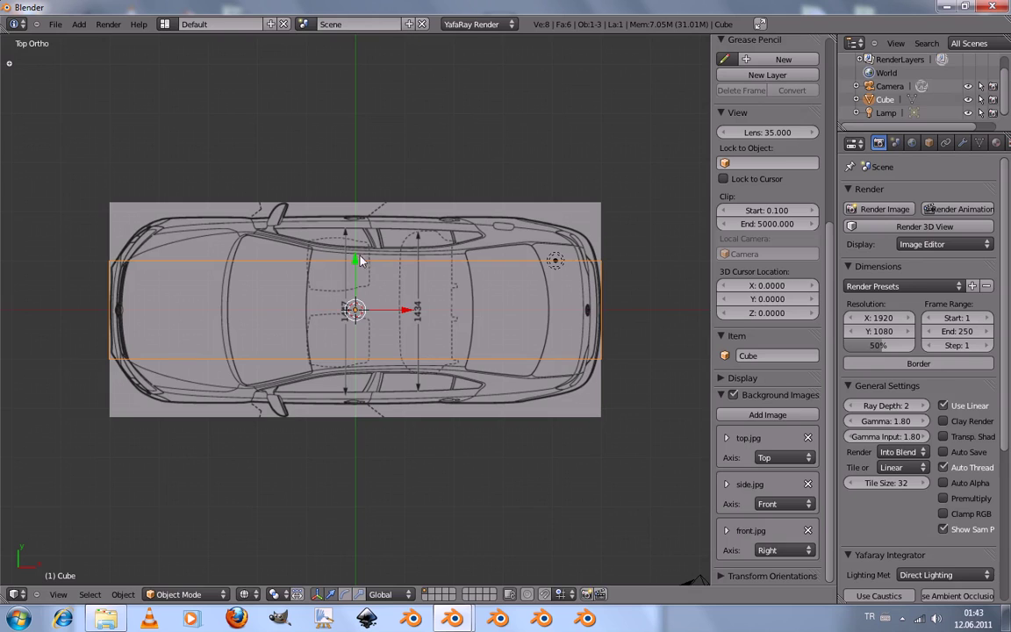
pyautogui.press('s')
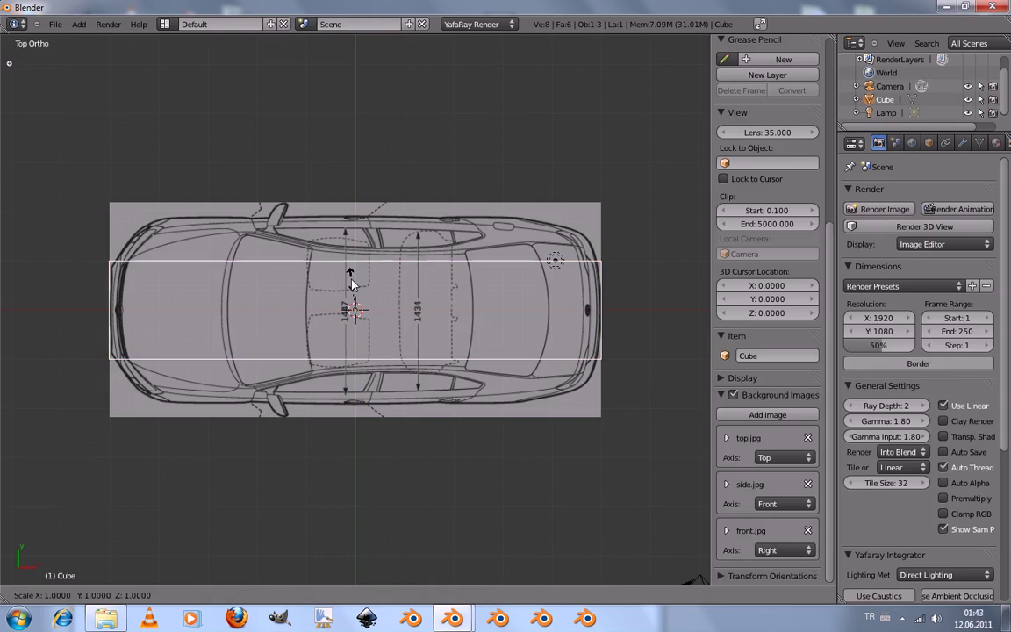
pyautogui.press('y')
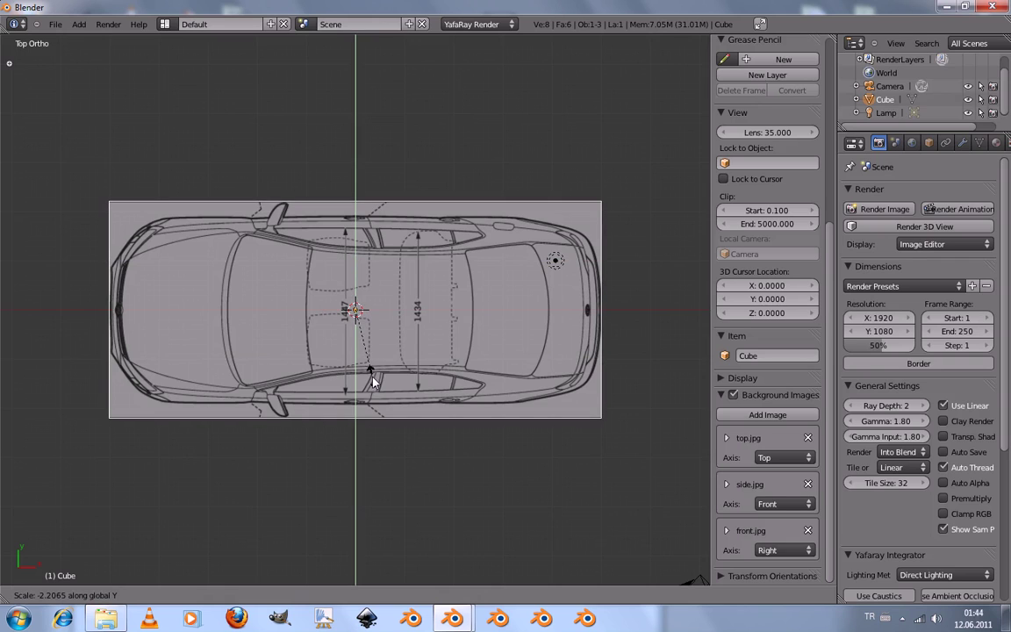
pyautogui.click(373, 380)
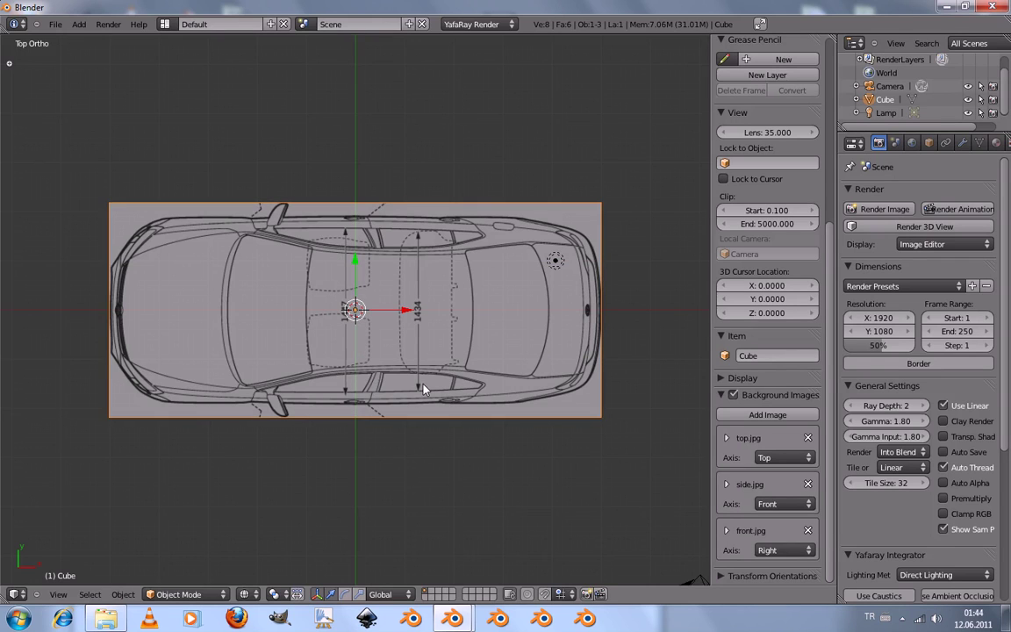
# Scale the cube along Z by about 1.58 in front view to match the side blueprint's height
pyautogui.press('KP_1')
pyautogui.scroll(2, 422, 388)
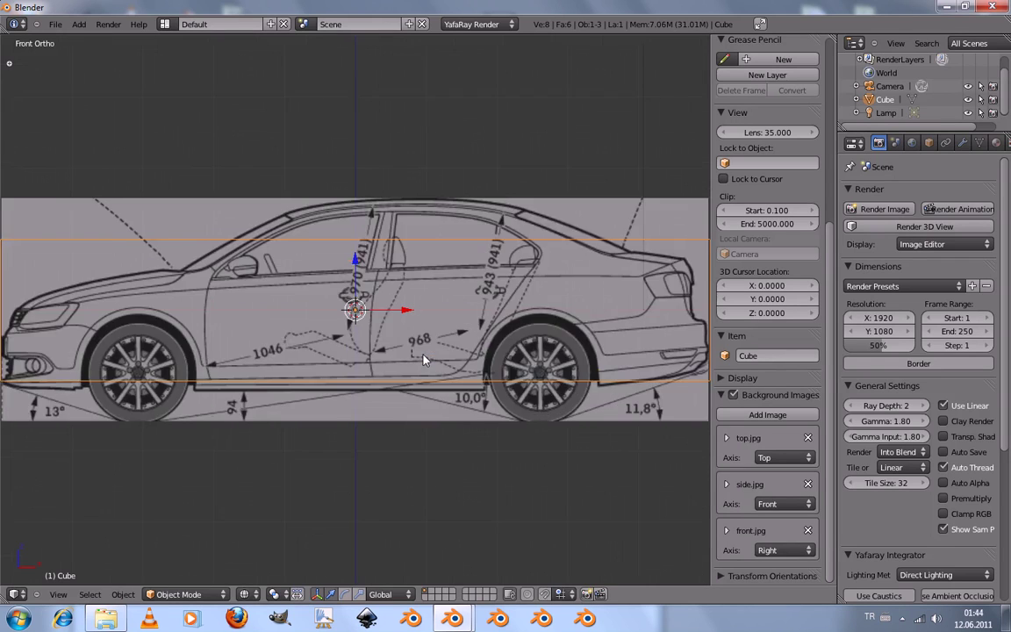
pyautogui.scroll(-1, 422, 360)
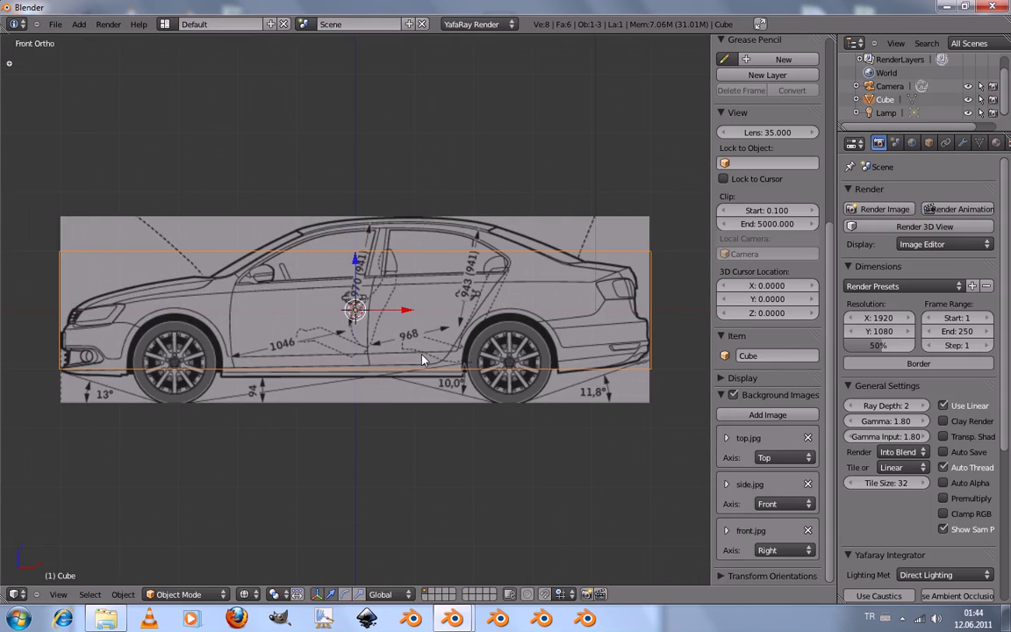
pyautogui.press('s')
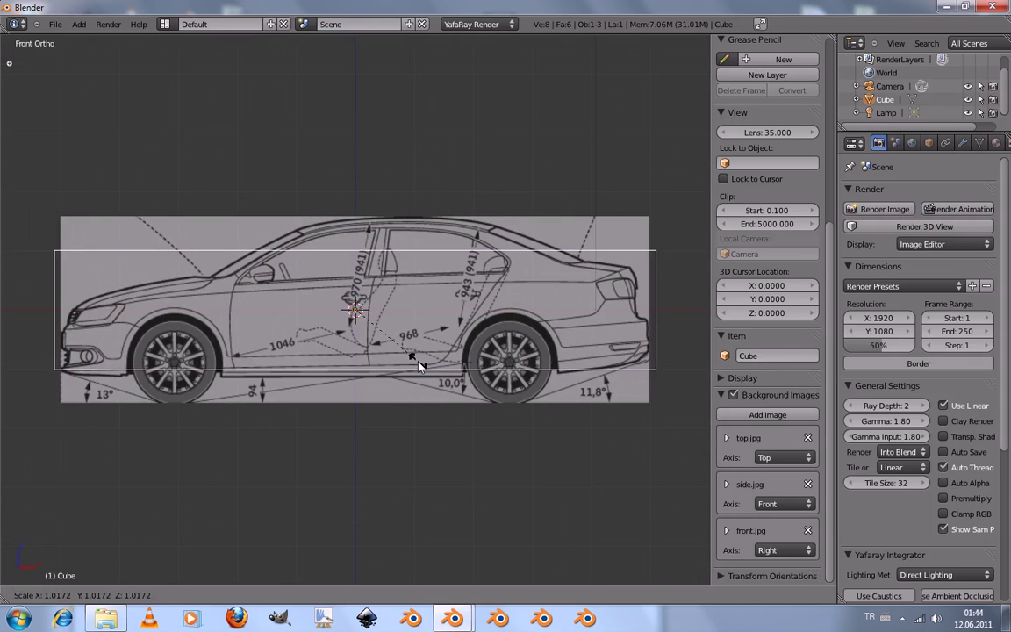
pyautogui.press('z')
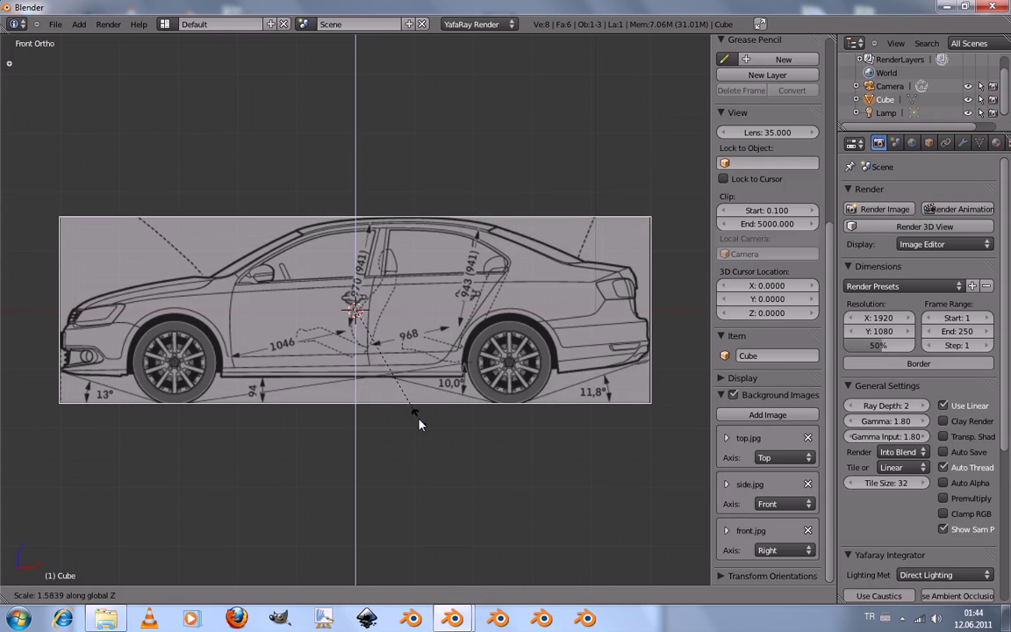
pyautogui.click(419, 422)
# Compare the cube with the front blueprint in right view and expand the front.jpg background image's settings
pyautogui.press('KP_3')
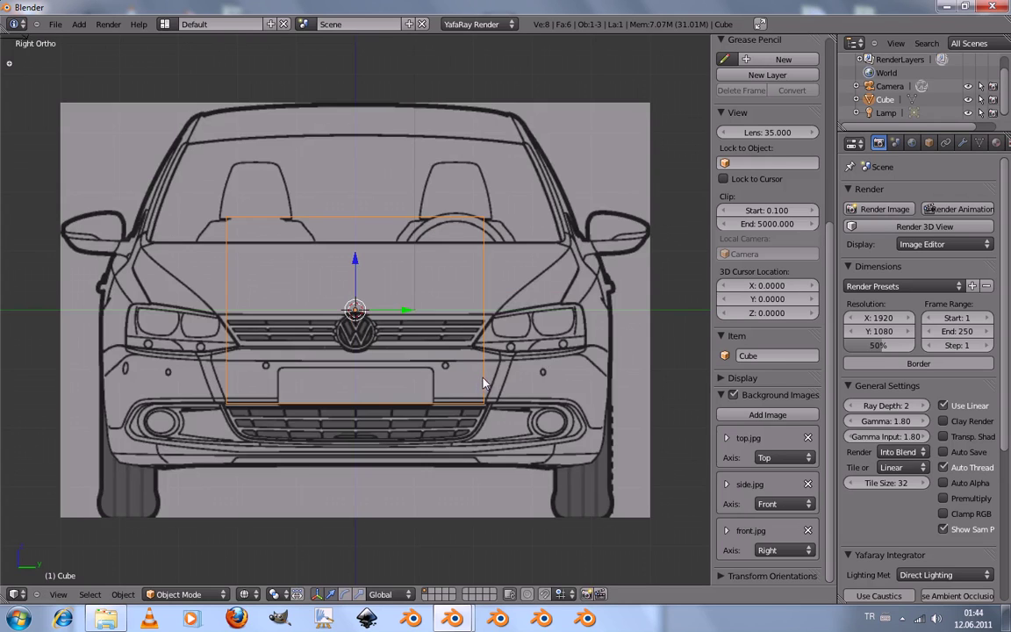
pyautogui.scroll(-1, 443, 413)
pyautogui.scroll(1, 448, 414)
pyautogui.scroll(1, 411, 344)
pyautogui.scroll(-1, 413, 344)
pyautogui.click(726, 531)
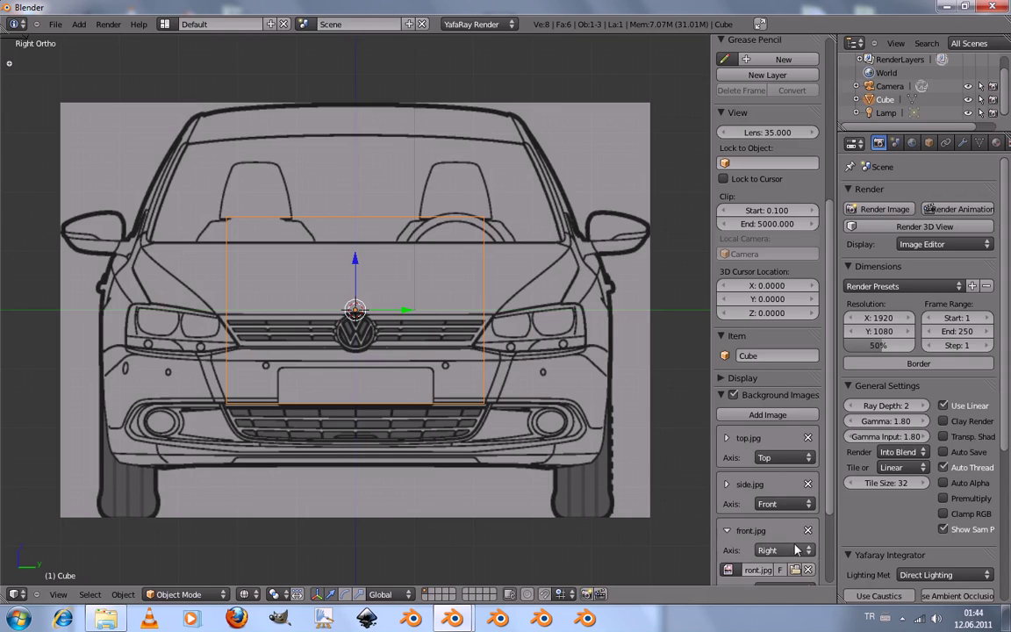
pyautogui.scroll(-4, 766, 396)
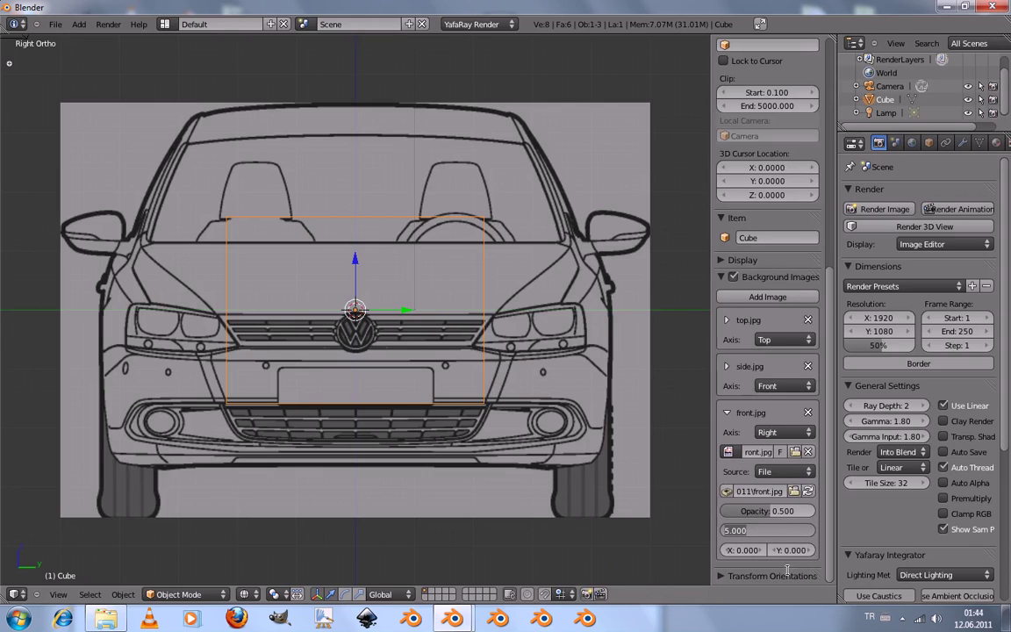
# Reduce the front.jpg background image's size to about 2.4
pyautogui.click(767, 530)
pyautogui.write('4.8')
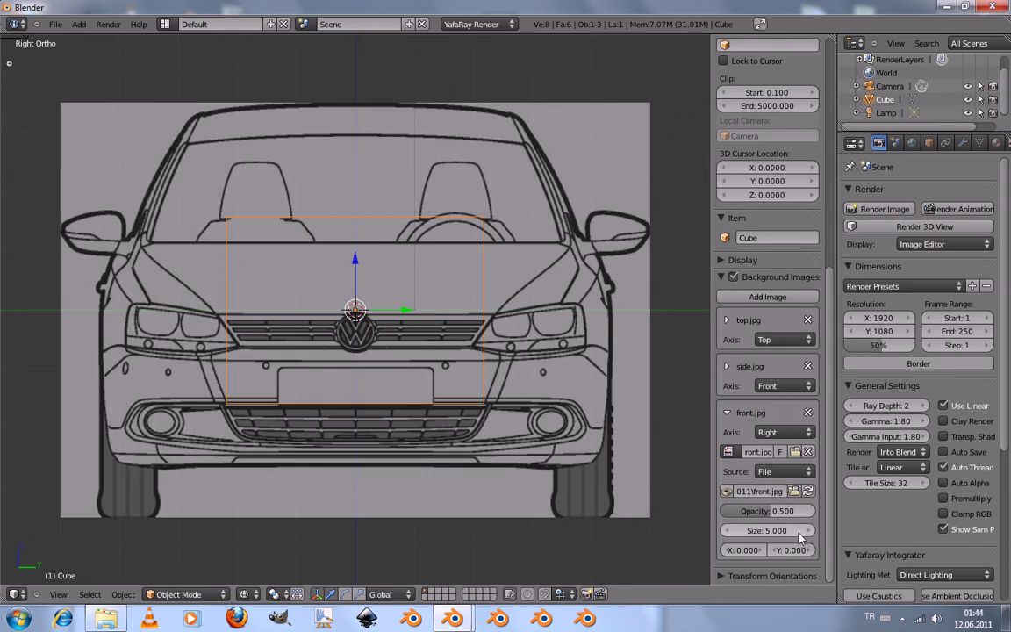
pyautogui.press('Return')
pyautogui.moveTo(799, 537); pyautogui.dragTo(707, 537)
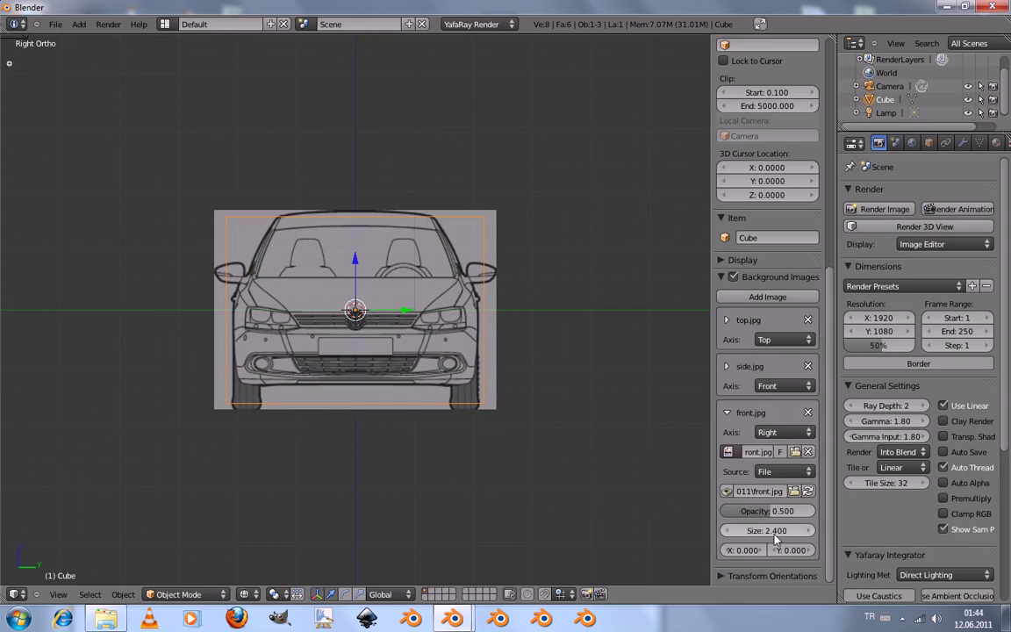
# Set the front.jpg background image's size to 2.18 so its width fits the cube
pyautogui.click(772, 530)
pyautogui.write('2.18')
pyautogui.press('Return')
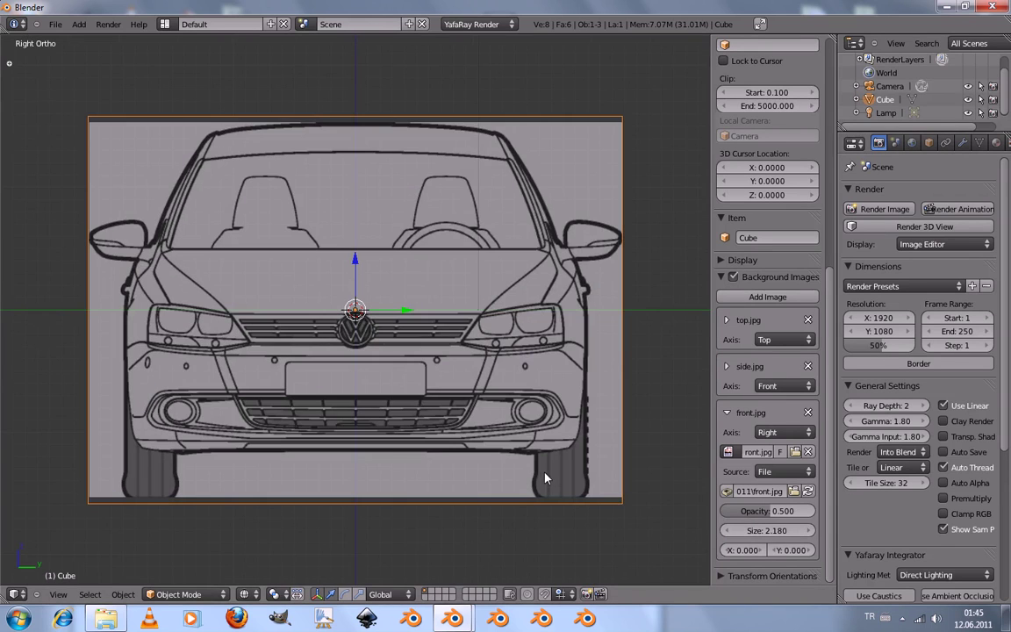
# Inspect the cube from several angles and compare it with the blueprints in the top, front and right views
pyautogui.moveTo(473, 279); pyautogui.dragTo(562, 375, button='middle')
pyautogui.press('KP_7')
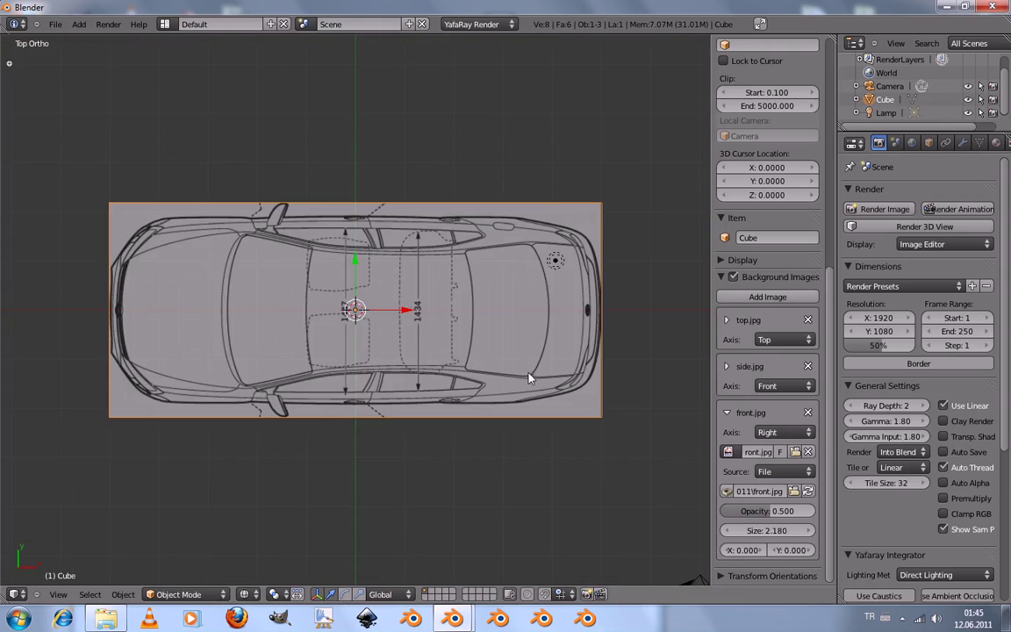
pyautogui.moveTo(494, 387); pyautogui.dragTo(452, 204, button='middle')
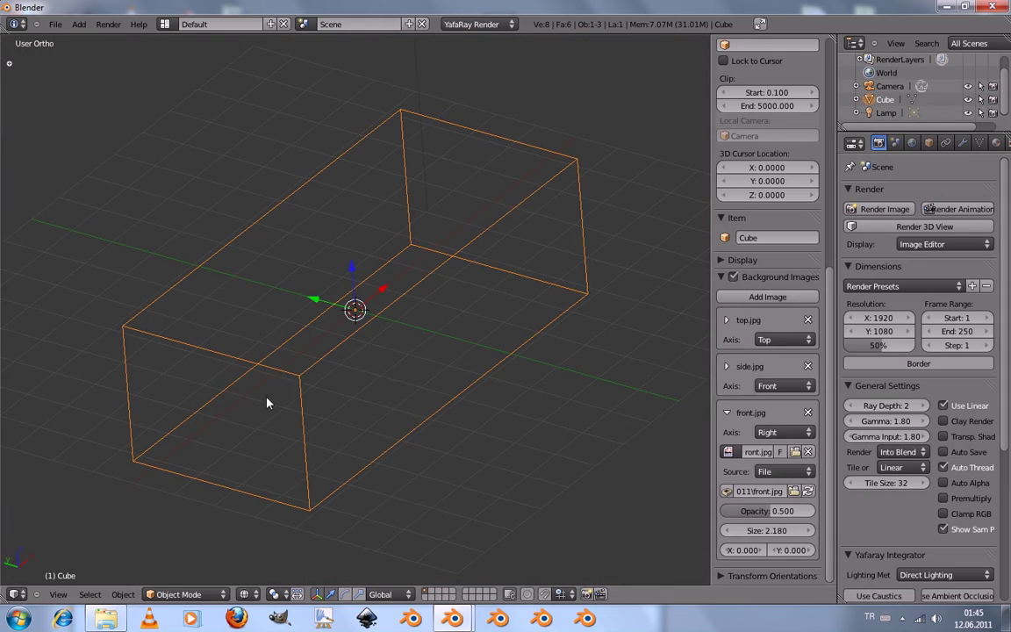
pyautogui.moveTo(268, 403); pyautogui.dragTo(320, 443, button='middle')
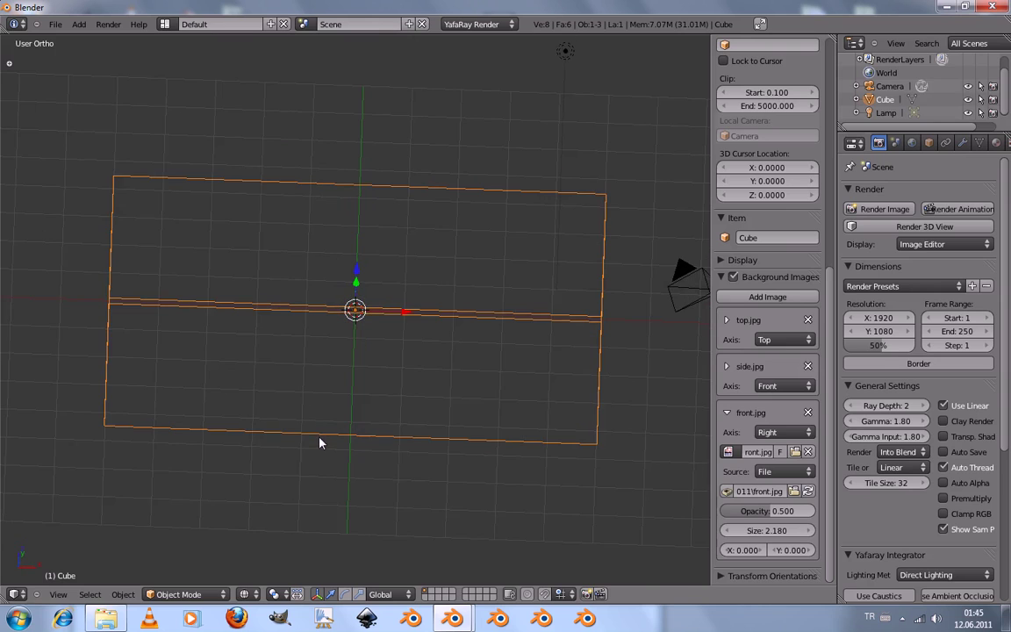
pyautogui.press('KP_1')
pyautogui.press('KP_3')
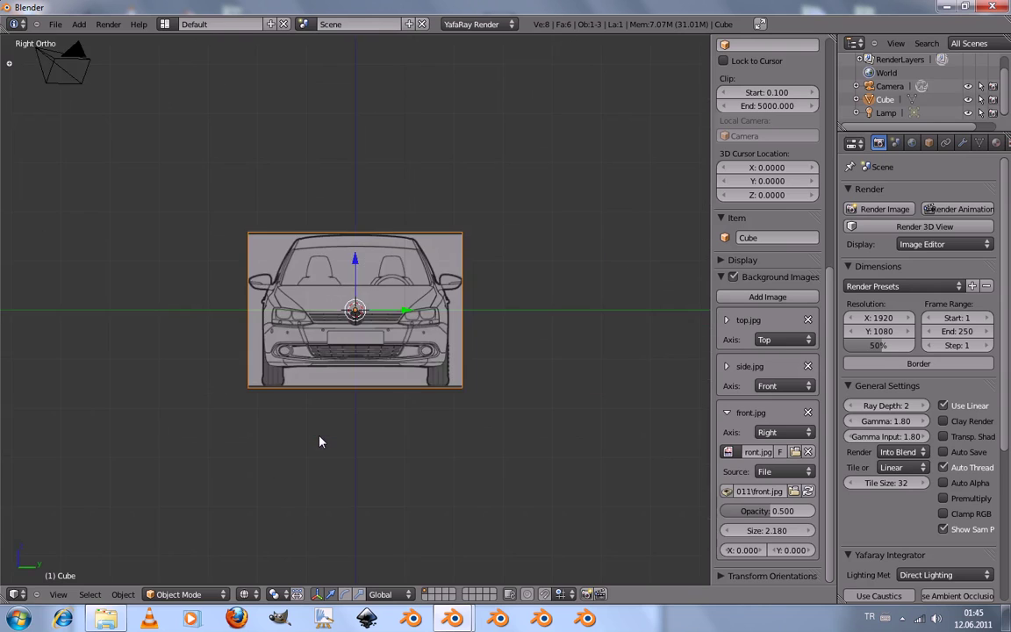
pyautogui.press('KP_7')
pyautogui.press('KP_4')
pyautogui.press('KP_8')
pyautogui.press('KP_3')
pyautogui.press('KP_1')
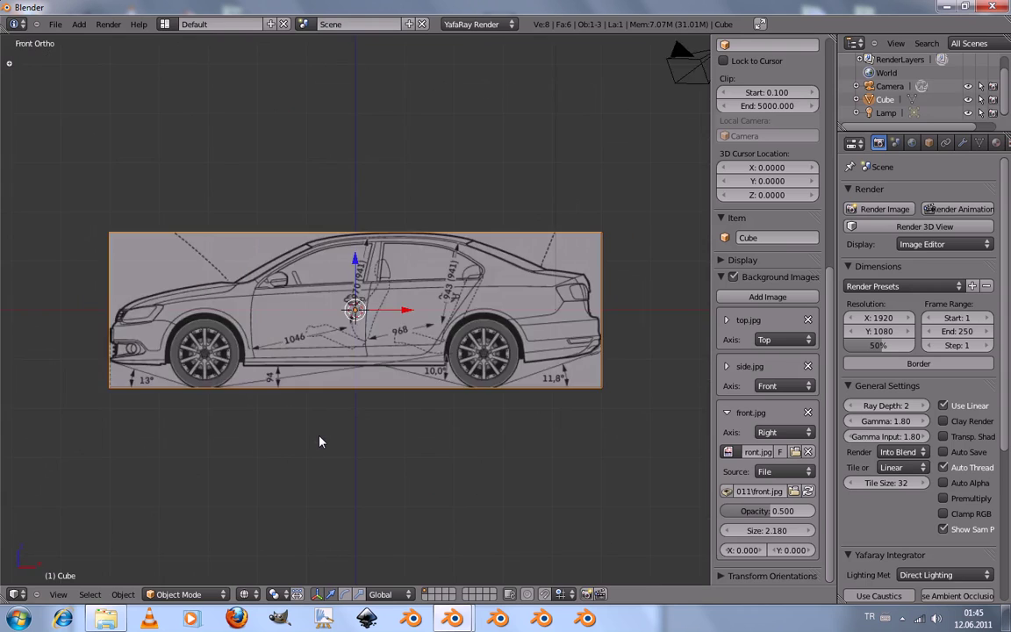
pyautogui.press('KP_7')
pyautogui.press('KP_3')
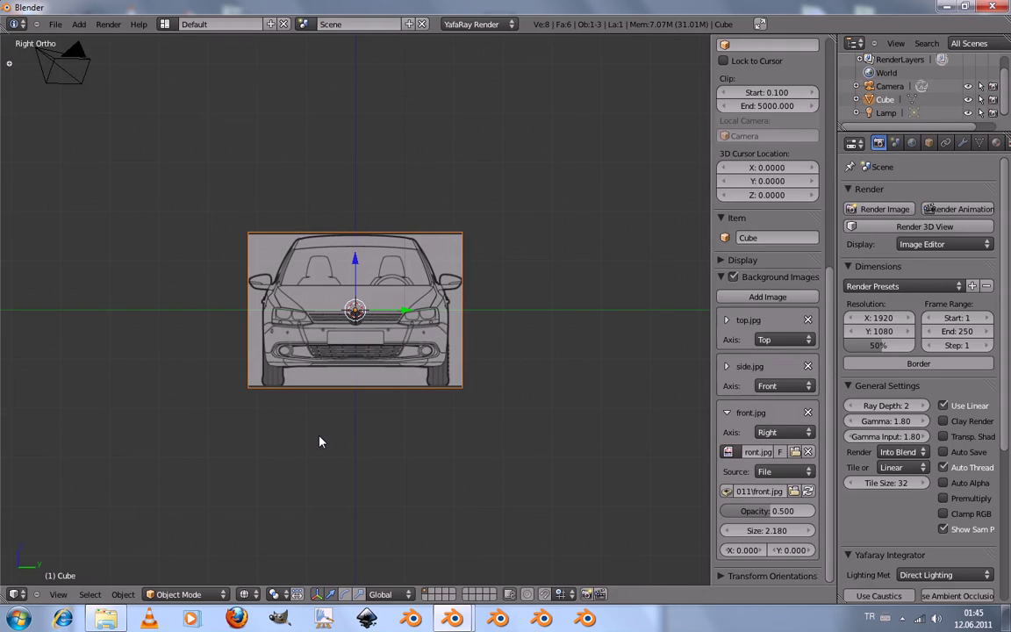
pyautogui.scroll(2, 321, 440)
pyautogui.moveTo(320, 440); pyautogui.dragTo(323, 415, button='middle')
pyautogui.press('KP_7')
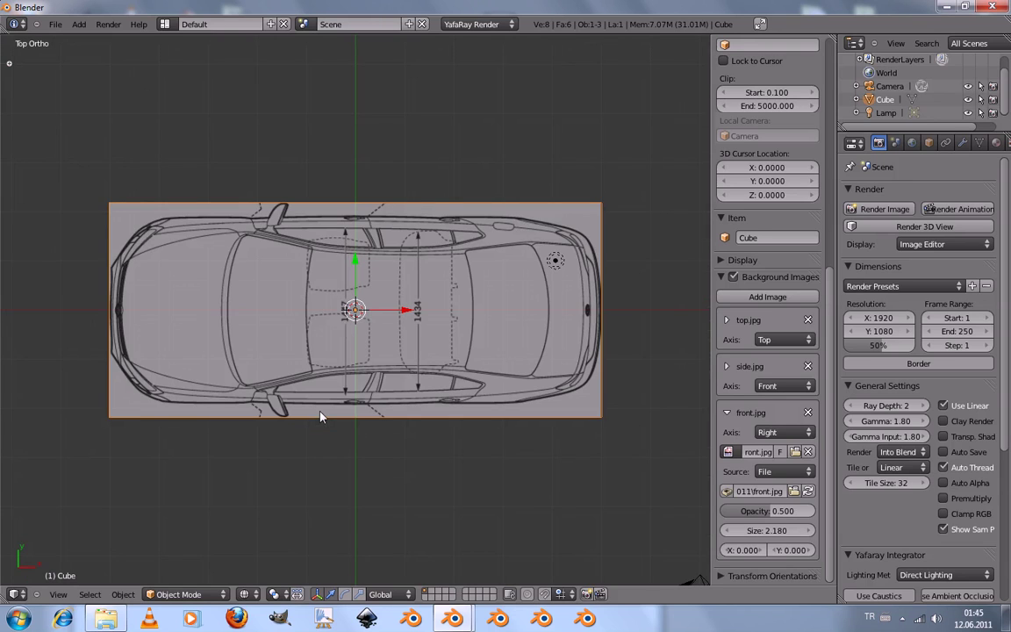
pyautogui.scroll(2, 350, 435)
pyautogui.moveTo(397, 463); pyautogui.dragTo(391, 293, button='middle')
pyautogui.press('KP_1')
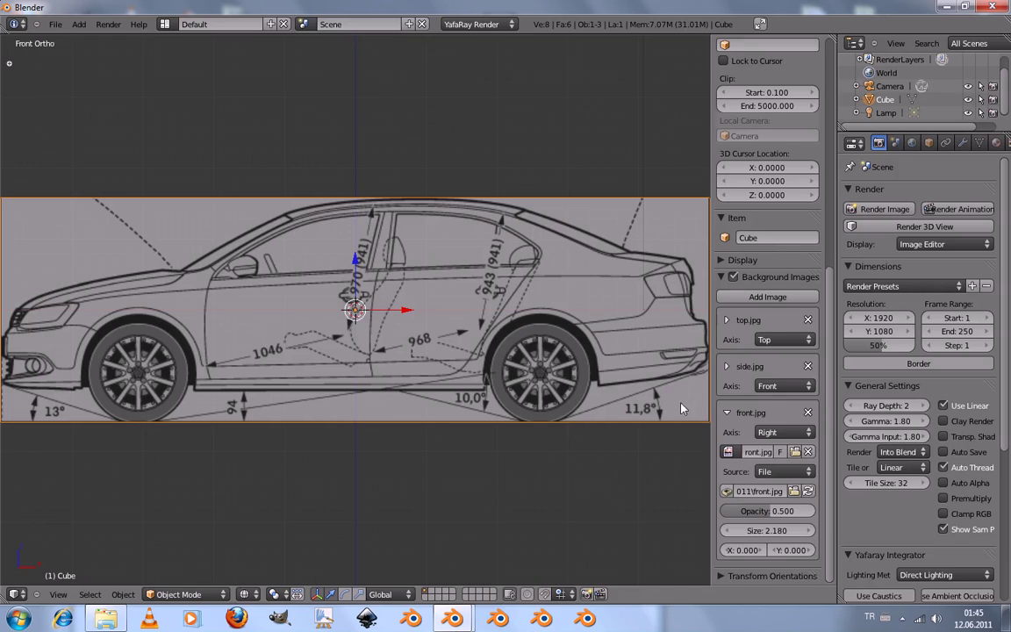
# Hide the 3D view's properties sidebar, delete the reference cube and return to the front view
pyautogui.press('n')
pyautogui.scroll(-1, 557, 387)
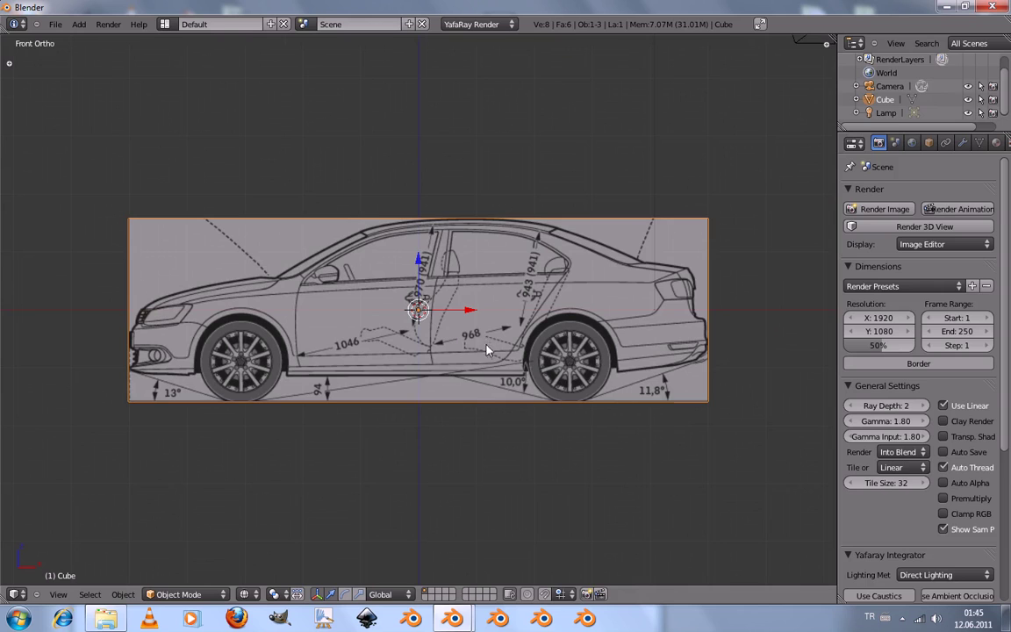
pyautogui.press('x')
pyautogui.click(446, 330)
pyautogui.moveTo(446, 330); pyautogui.dragTo(409, 379, button='middle')
pyautogui.press('KP_7')
pyautogui.press('KP_1')
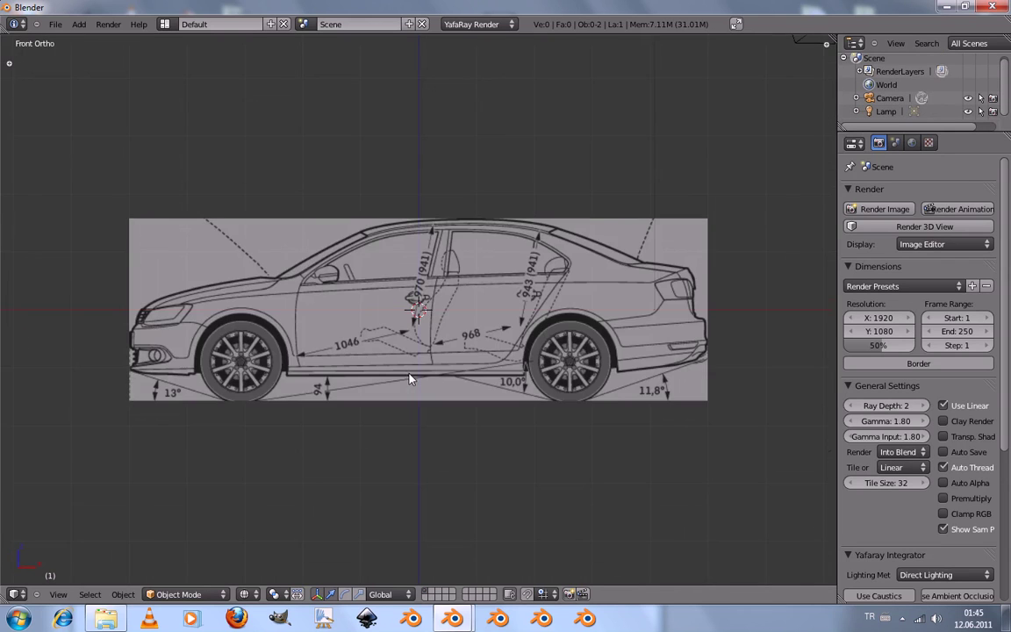
# Add a mesh circle at the 3D cursor in front view
pyautogui.scroll(5, 396, 376)
pyautogui.keyDown('shift'); pyautogui.moveTo(223, 292); pyautogui.dragTo(351, 299, button='middle'); pyautogui.keyUp('shift')
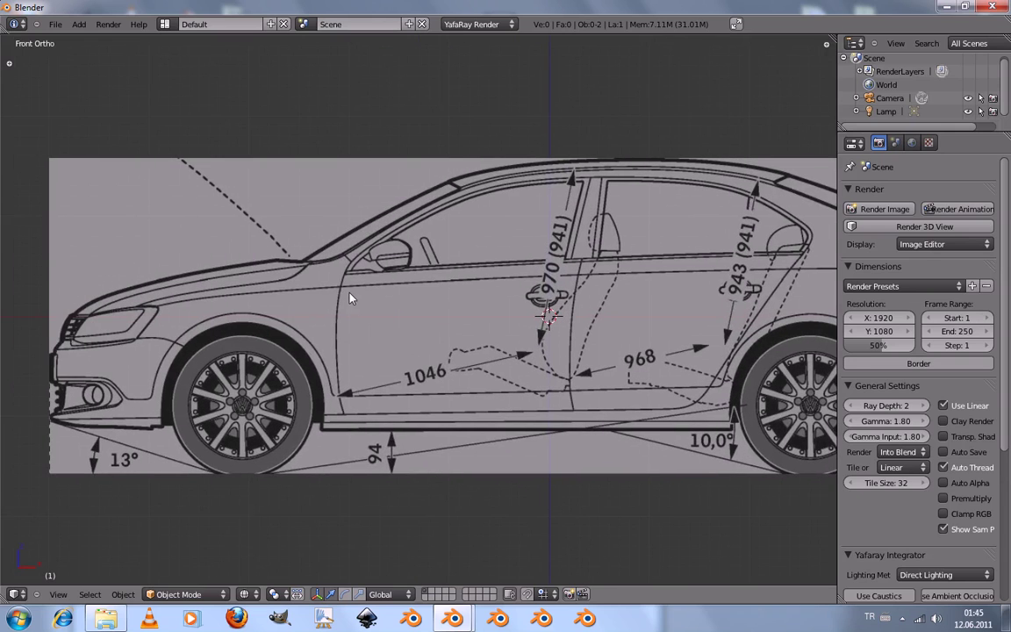
pyautogui.hotkey('shift', 'a')
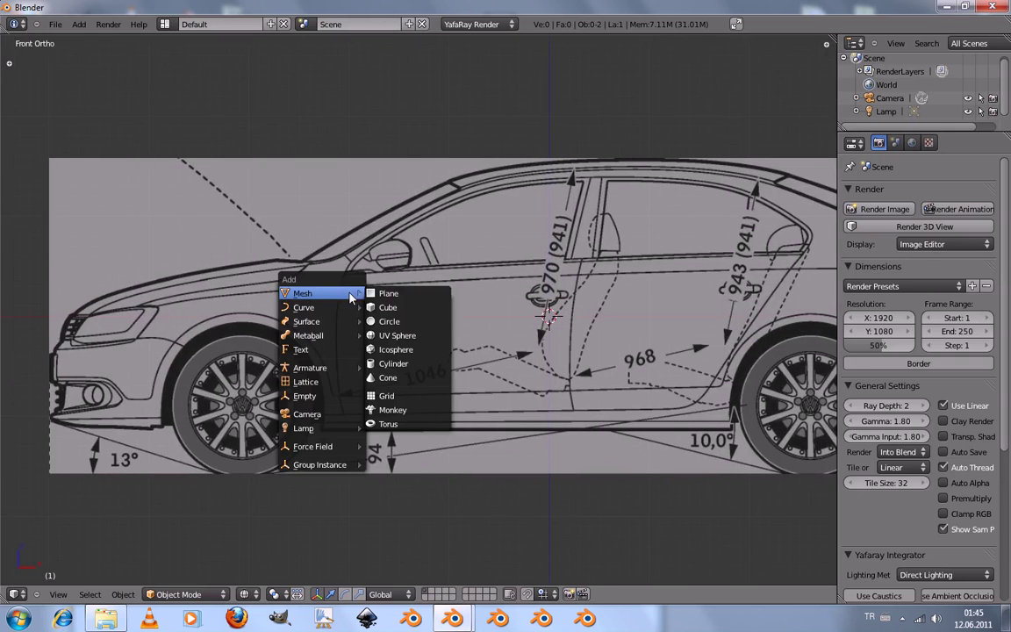
pyautogui.click(398, 322)
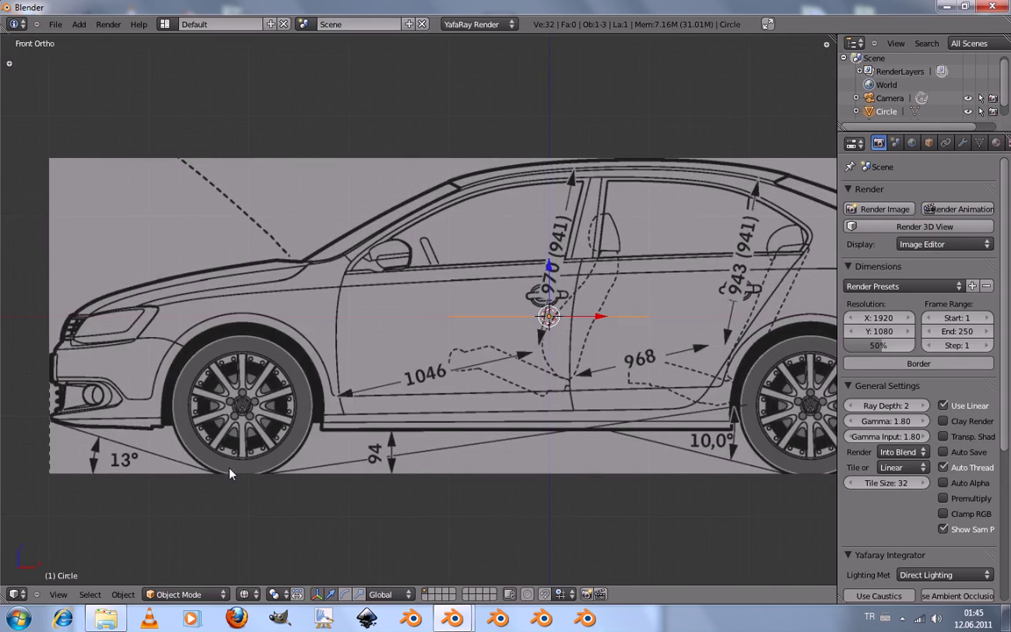
# Set the new mesh circle's vertex count to 16
pyautogui.press('t')
pyautogui.click(53, 476)
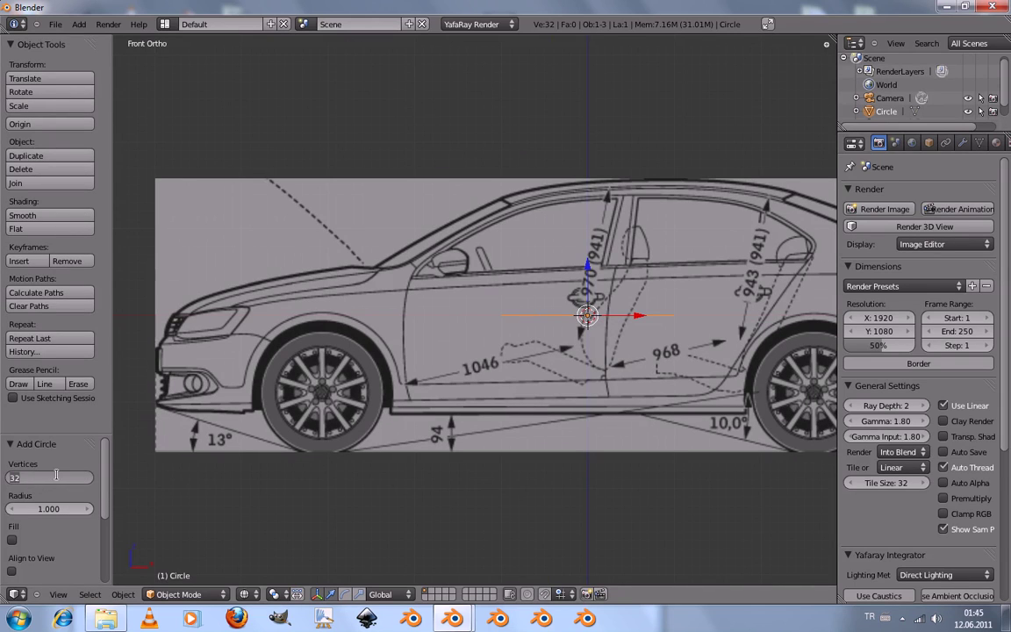
pyautogui.write('16')
pyautogui.press('Return')
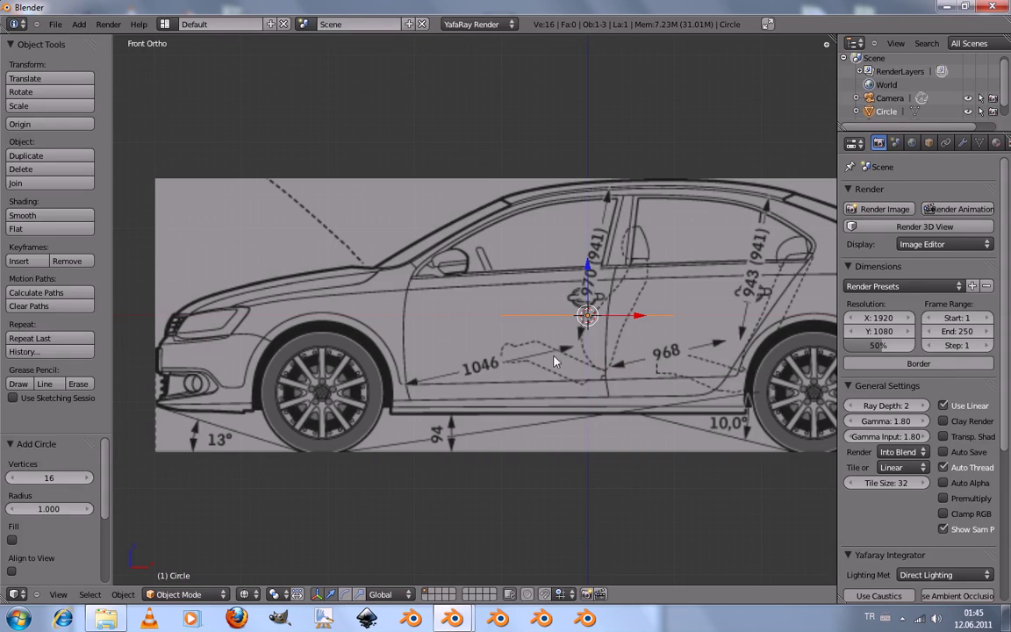
pyautogui.press('t')
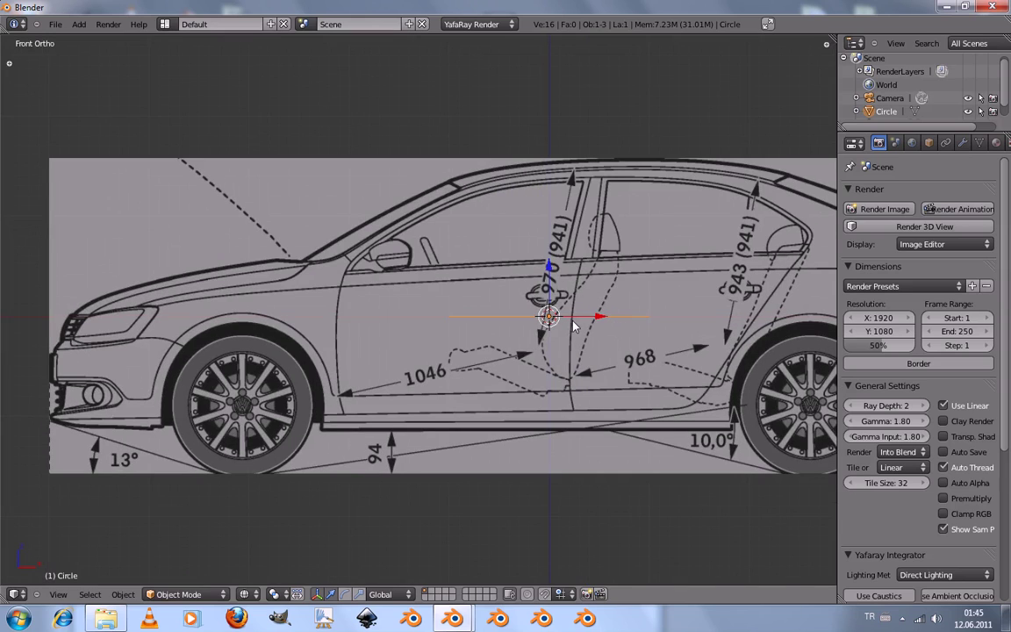
# Rotate the circle 90 degrees about the global X axis so it stands upright
pyautogui.press('r')
pyautogui.write('x')
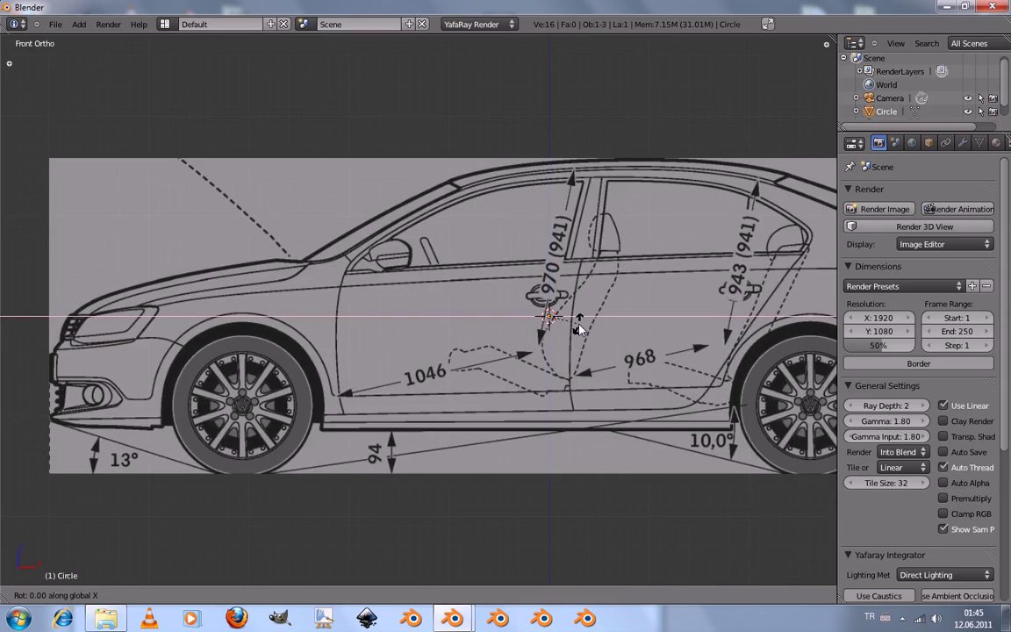
pyautogui.write('90')
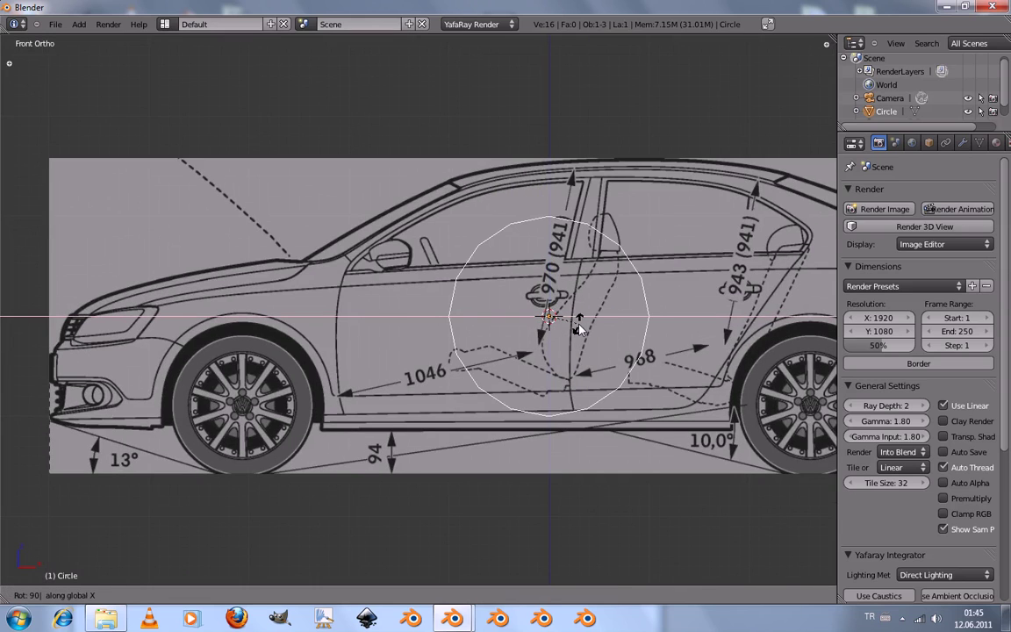
pyautogui.press('Return')
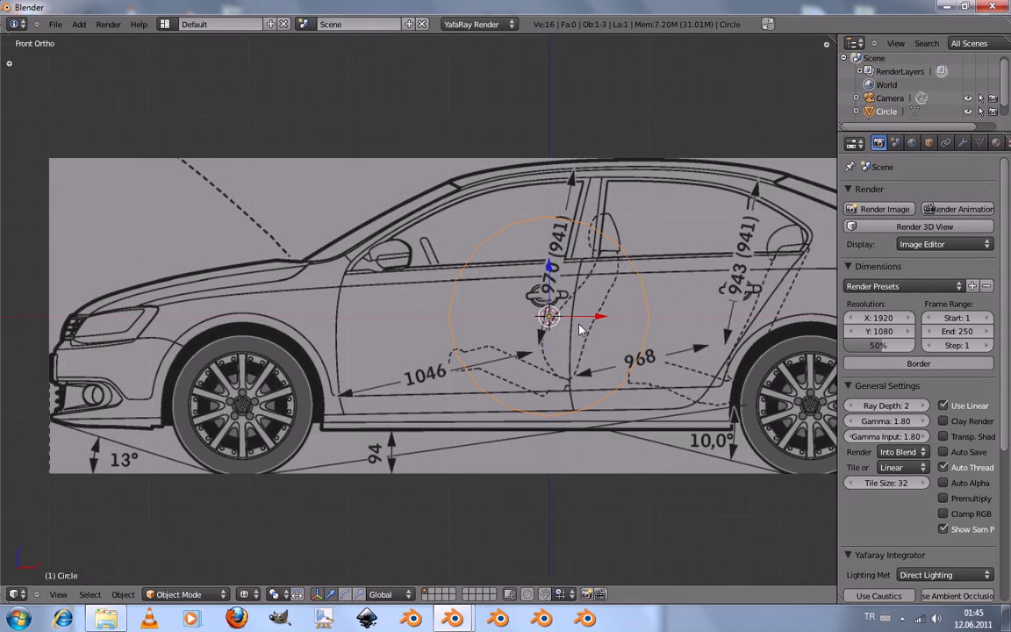
# In top view, move the circle about -1.9 along Y to the car's side outline and along X to the front wheel area
pyautogui.press('KP_7')
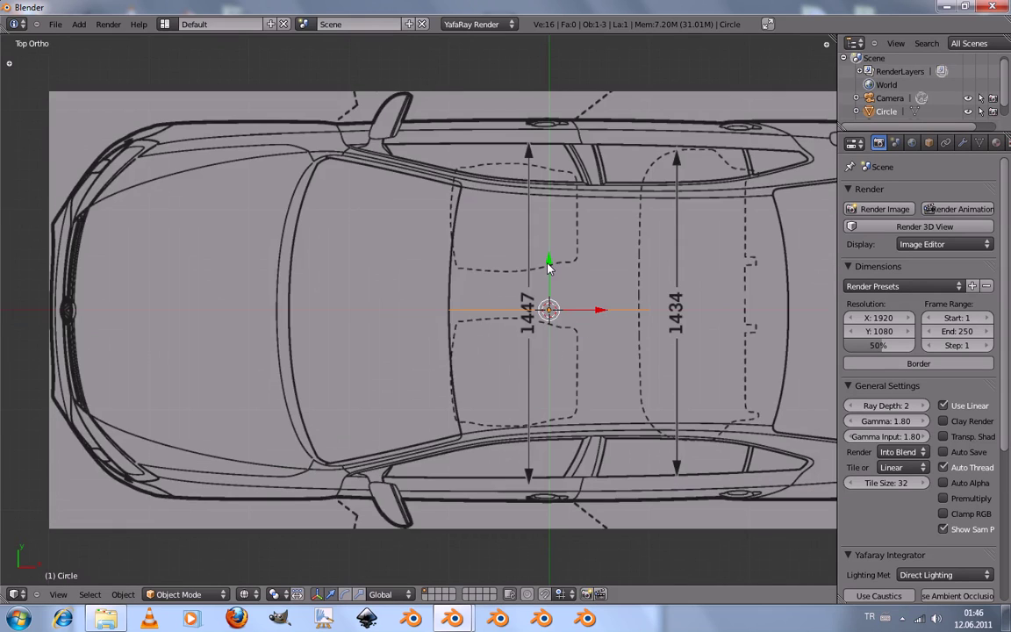
pyautogui.press('g')
pyautogui.press('x')
pyautogui.press('z')
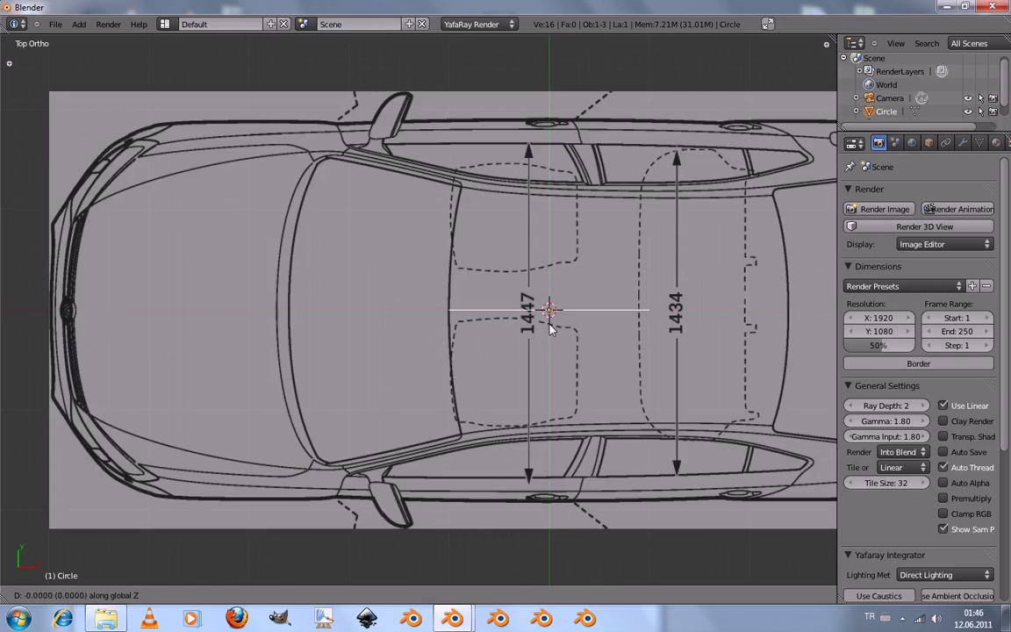
pyautogui.press('y')
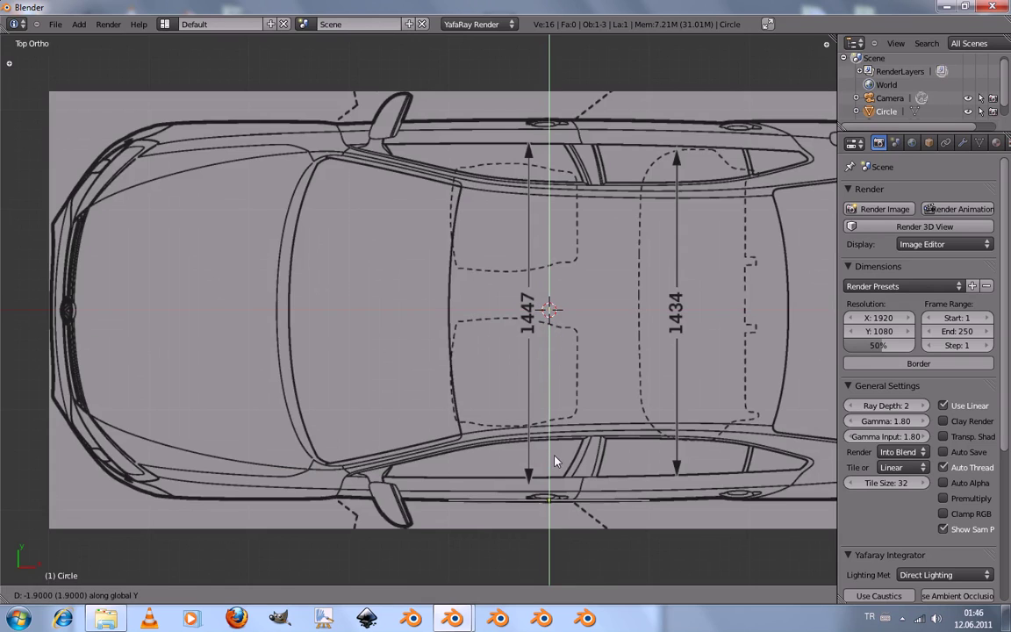
pyautogui.click(555, 461)
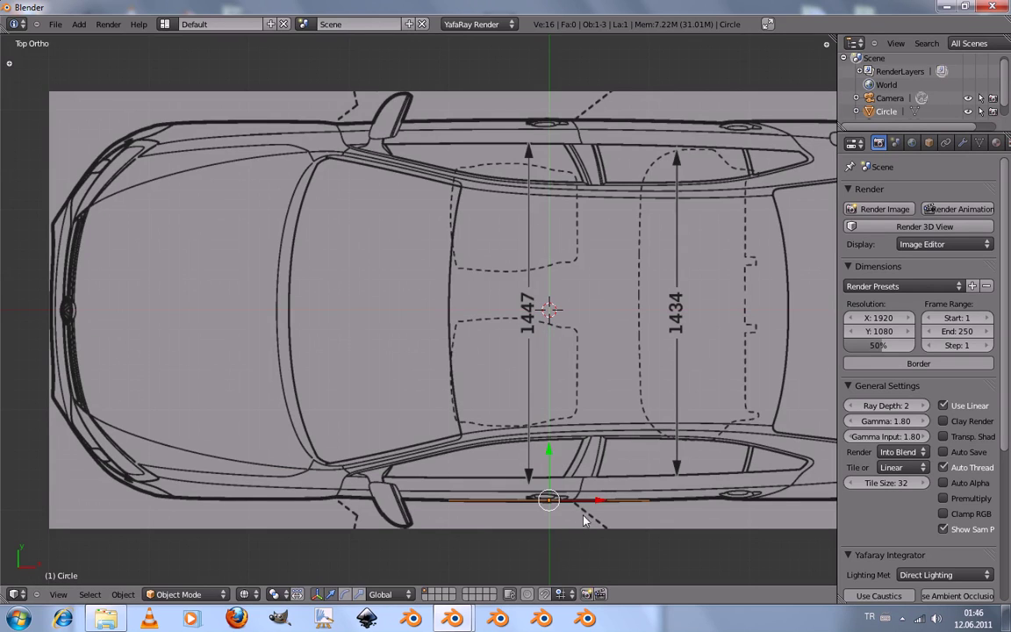
pyautogui.moveTo(595, 505); pyautogui.dragTo(295, 506)
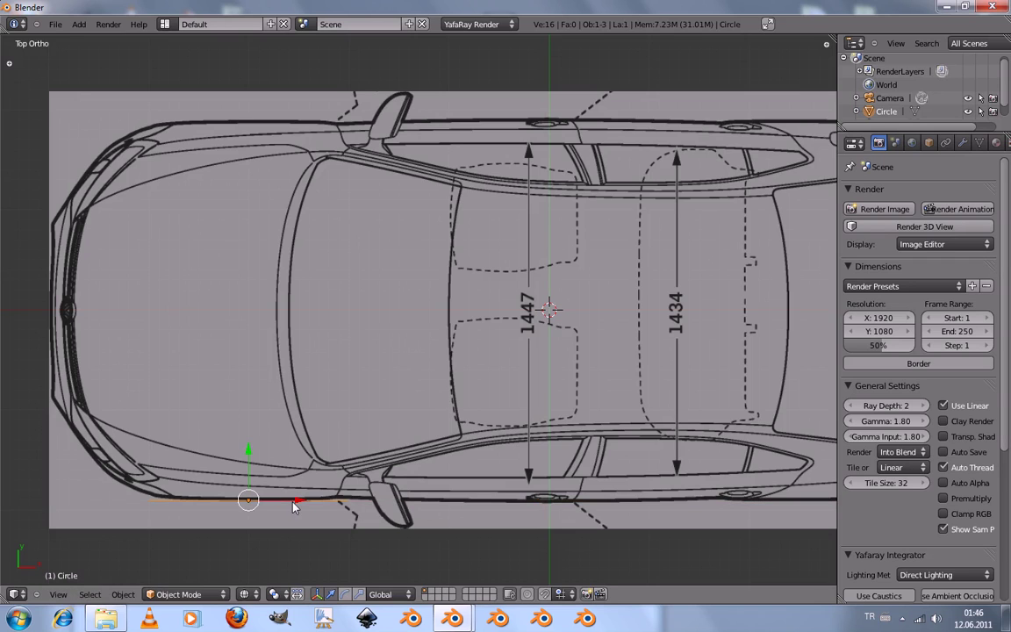
# In the front orthographic view, move the circle so it is centred on the front wheel's hub
pyautogui.press('KP_5')
pyautogui.press('KP_1')
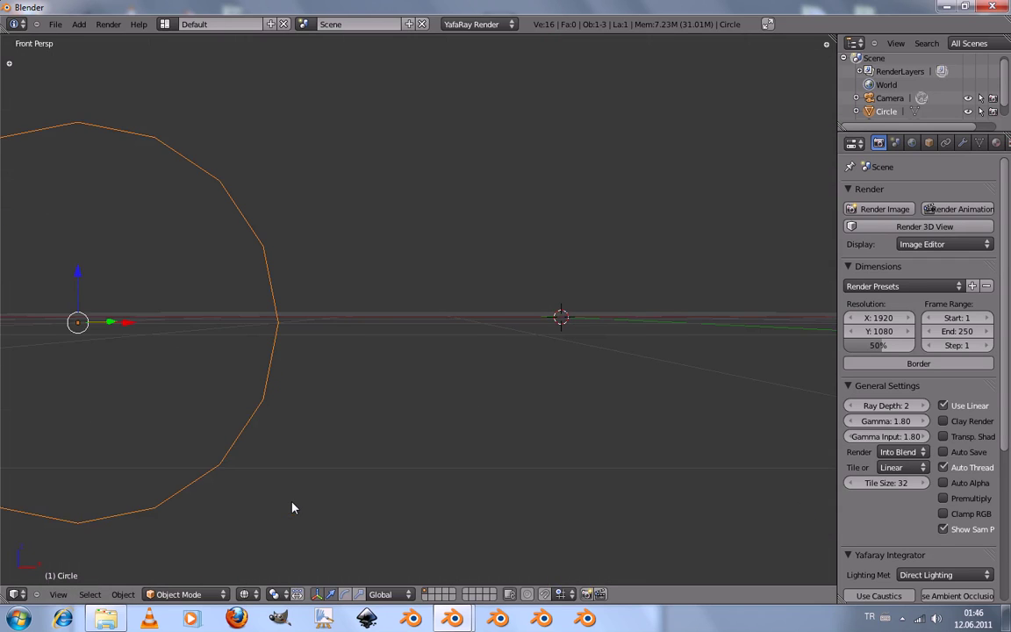
pyautogui.press('KP_5')
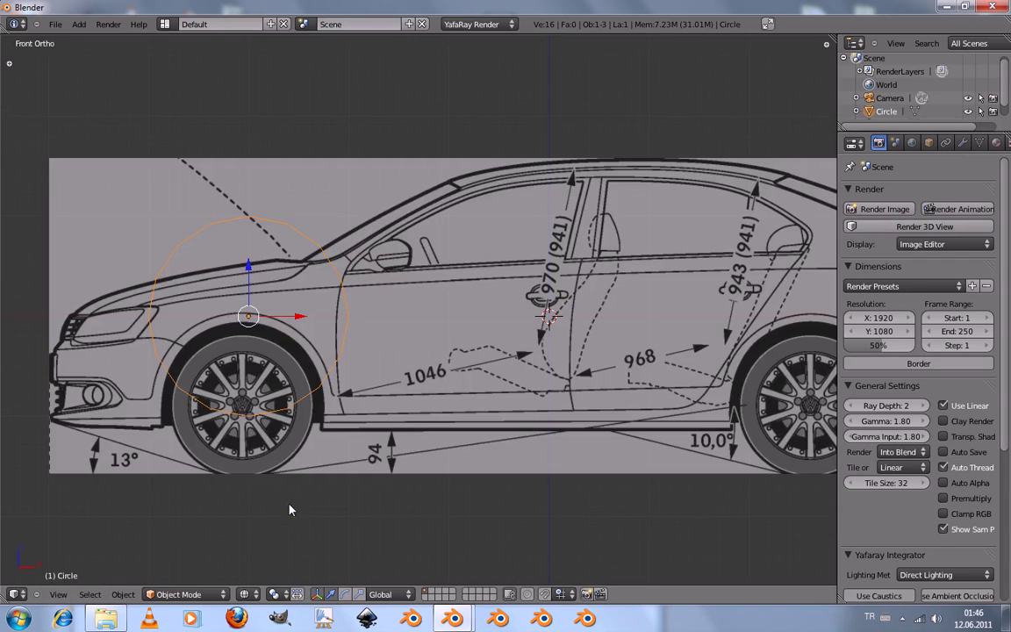
pyautogui.press('g')
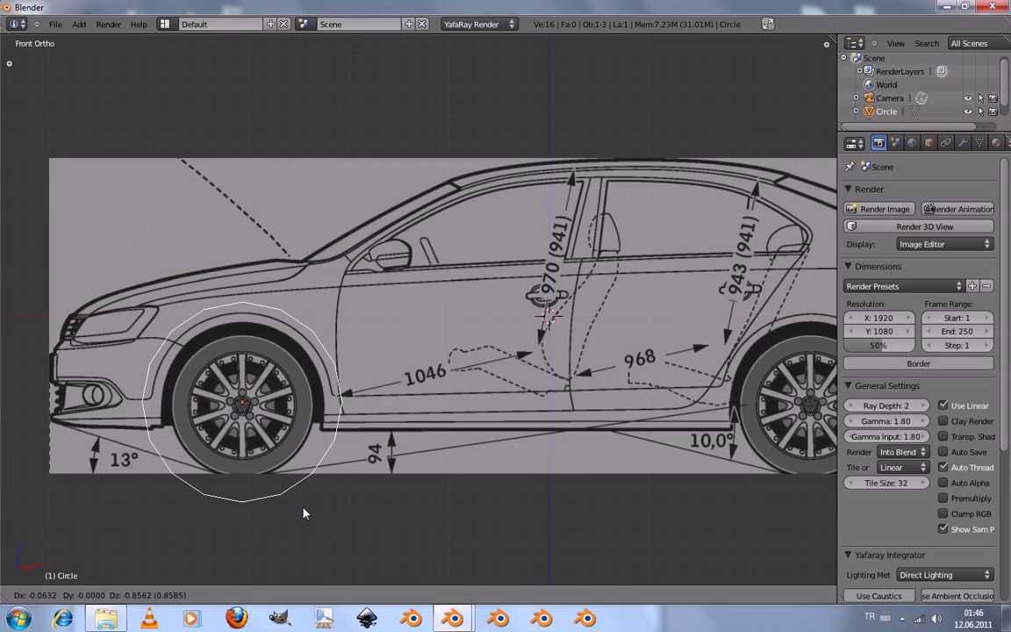
pyautogui.click(304, 507)
# Scale the circle down by a factor of about 0.84 to match the front wheel arch's inner edge
pyautogui.scroll(2, 314, 478)
pyautogui.keyDown('shift'); pyautogui.scroll(-3, 309, 464); pyautogui.keyUp('shift')
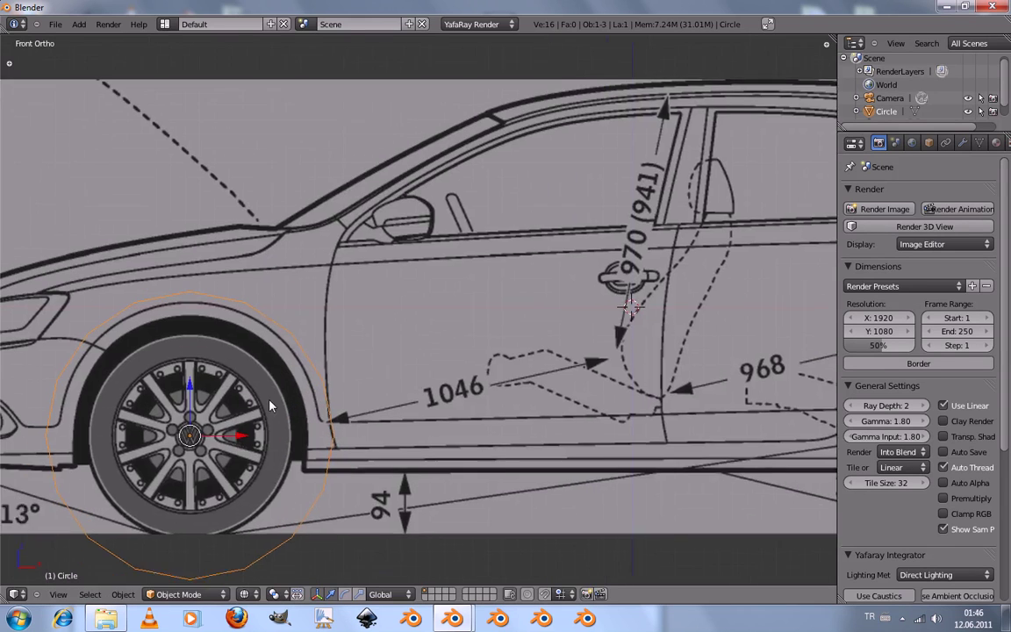
pyautogui.keyDown('ctrl'); pyautogui.scroll(5, 395, 496); pyautogui.keyUp('ctrl')
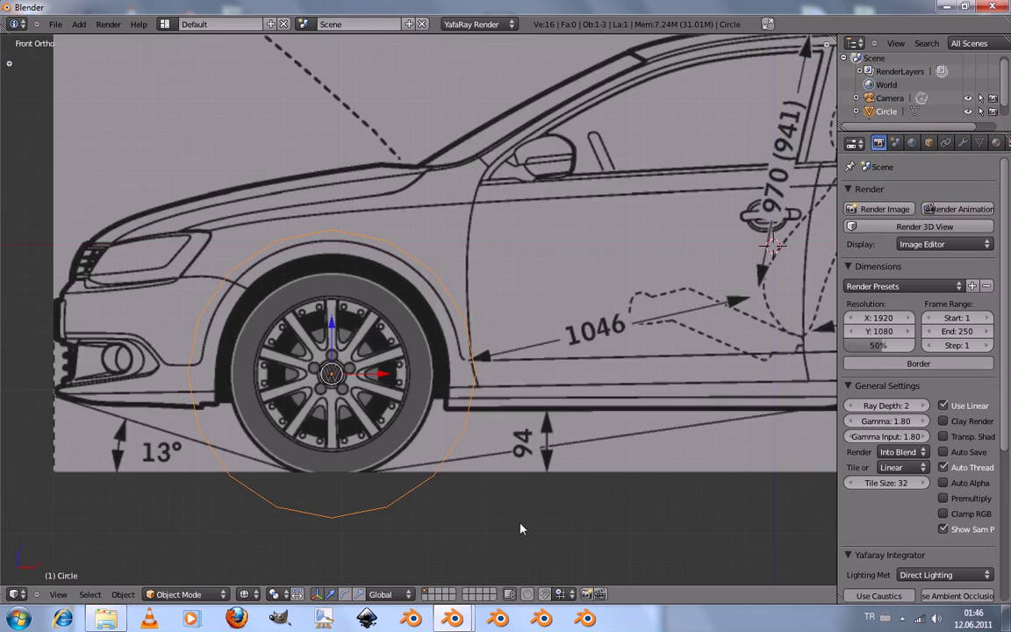
pyautogui.press('s')
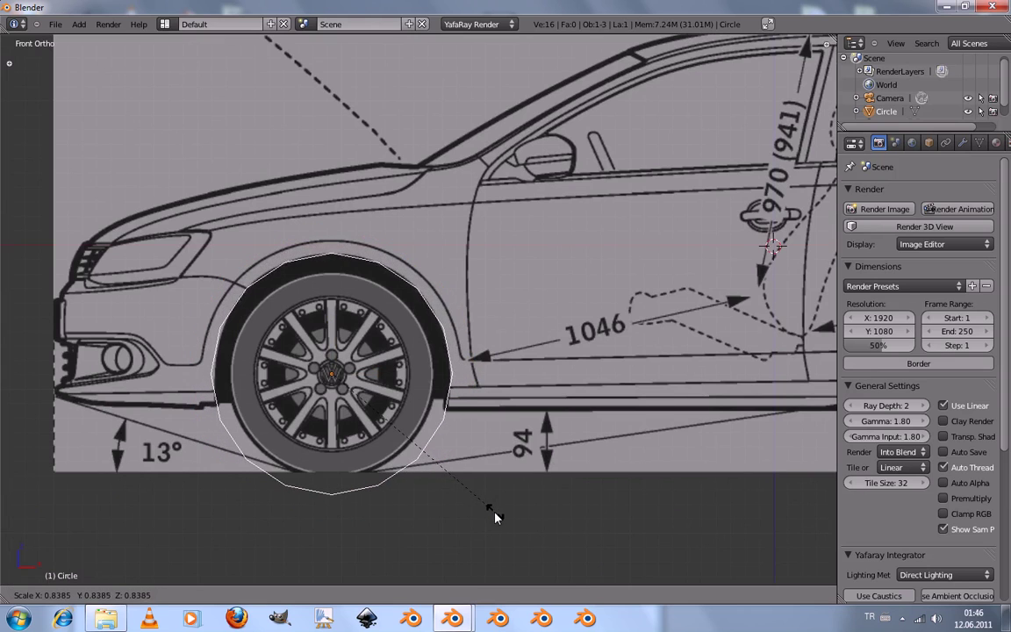
pyautogui.click(494, 518)
# In Edit Mode, extrude the whole circle and scale the new ring up to the wheel arch's outer line
pyautogui.press('Tab')
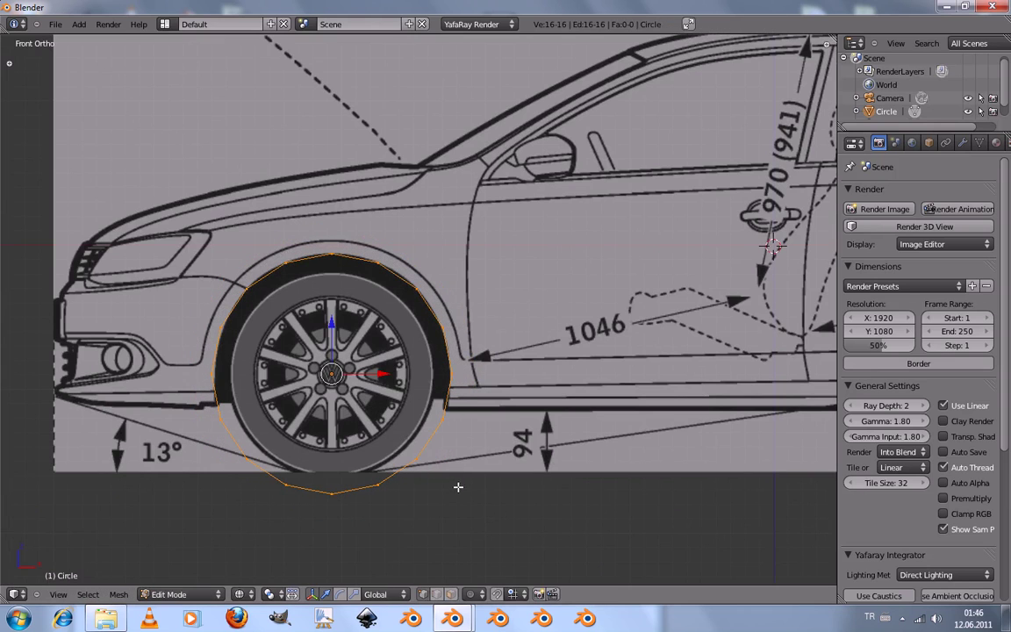
pyautogui.press('s')
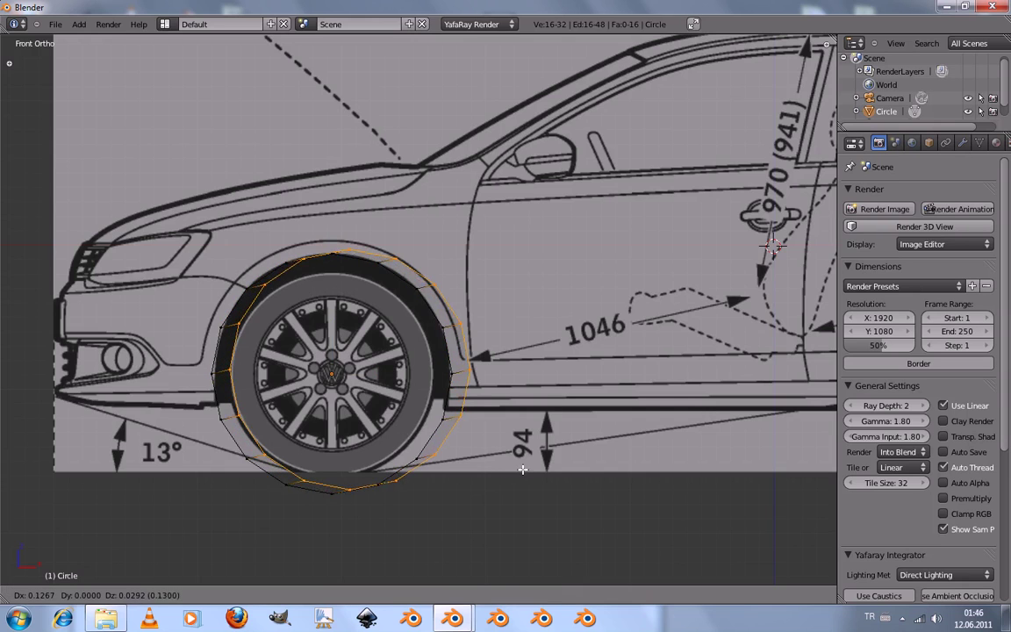
pyautogui.click(479, 420)
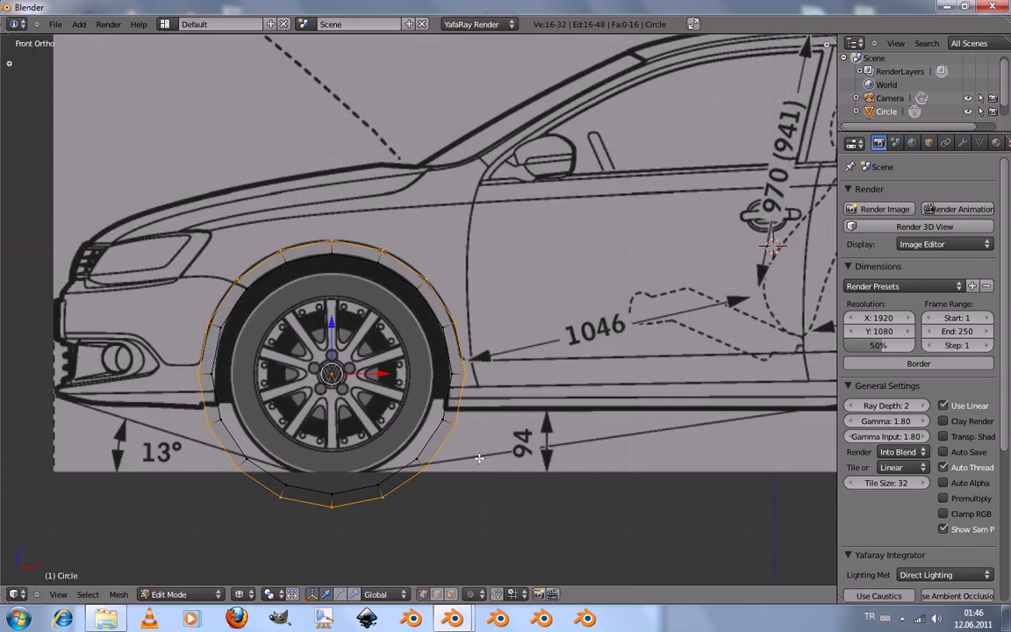
# Select the outer ring's five uppermost vertices and extrude them along Y towards the car's centre in top view
pyautogui.scroll(1, 405, 317)
pyautogui.press('KP_7')
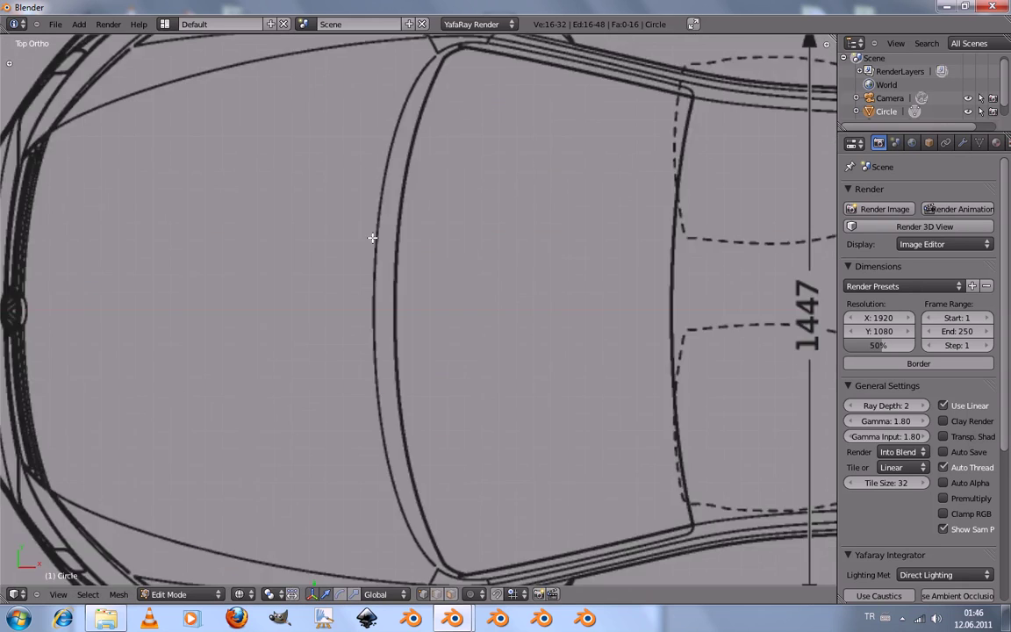
pyautogui.scroll(-4, 372, 237)
pyautogui.scroll(4, 452, 260)
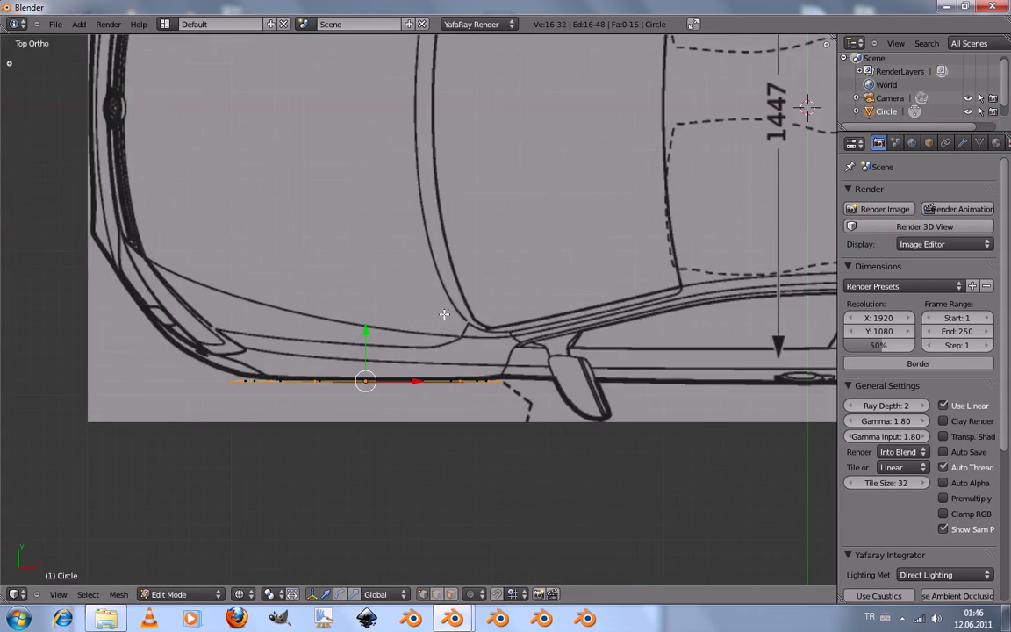
pyautogui.moveTo(420, 406); pyautogui.dragTo(425, 275, button='middle')
pyautogui.press('KP_1')
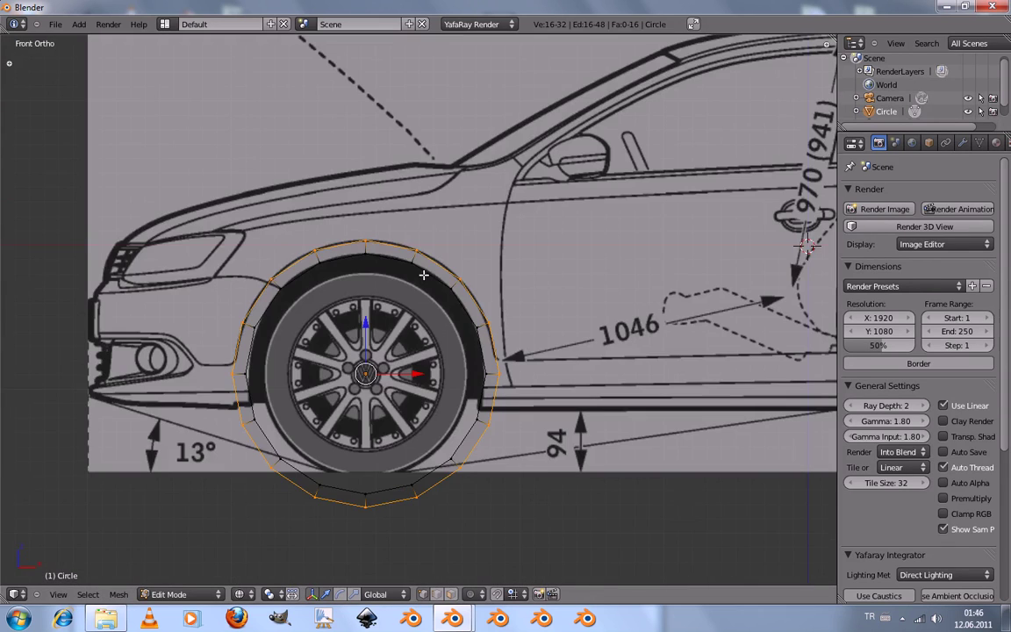
pyautogui.rightClick(457, 278)
pyautogui.keyDown('shift'); pyautogui.rightClick(416, 246); pyautogui.keyUp('shift')
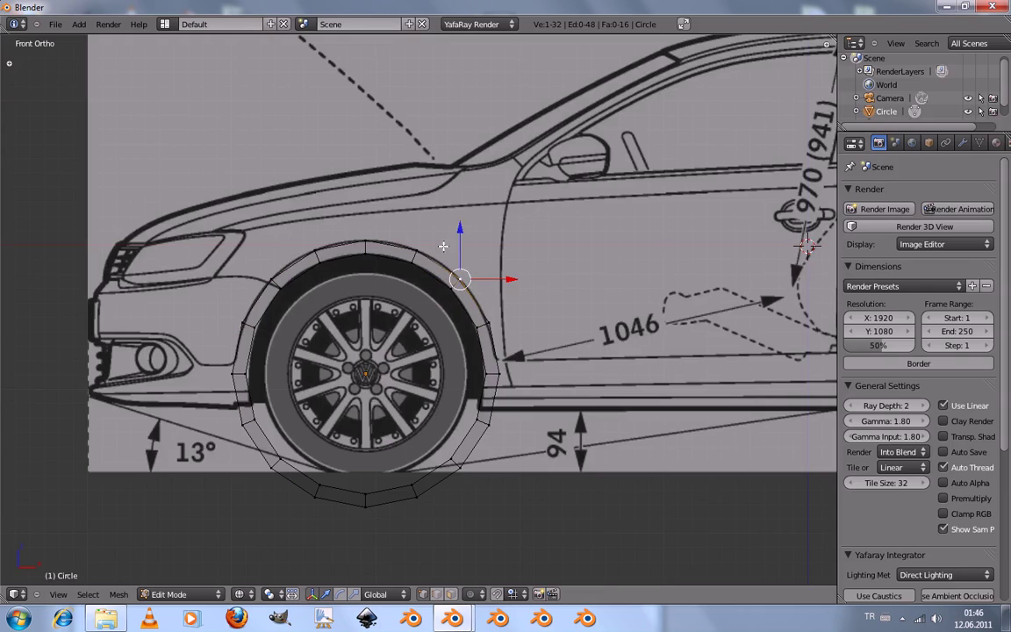
pyautogui.keyDown('shift'); pyautogui.rightClick(367, 243); pyautogui.keyUp('shift')
pyautogui.keyDown('shift'); pyautogui.rightClick(317, 250); pyautogui.keyUp('shift')
pyautogui.keyDown('shift'); pyautogui.rightClick(274, 278); pyautogui.keyUp('shift')
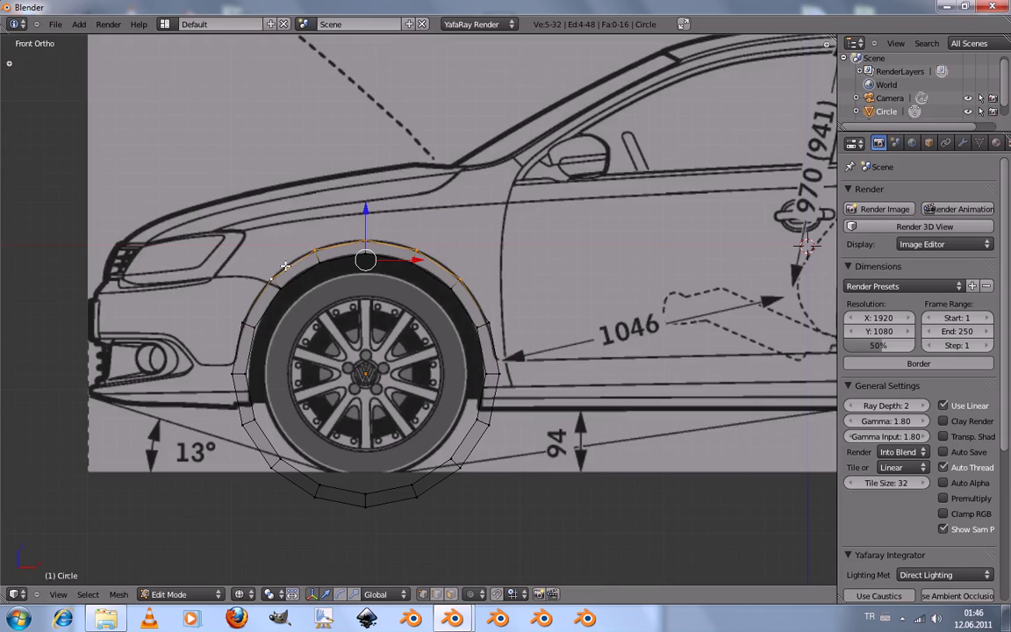
pyautogui.press('KP_7')
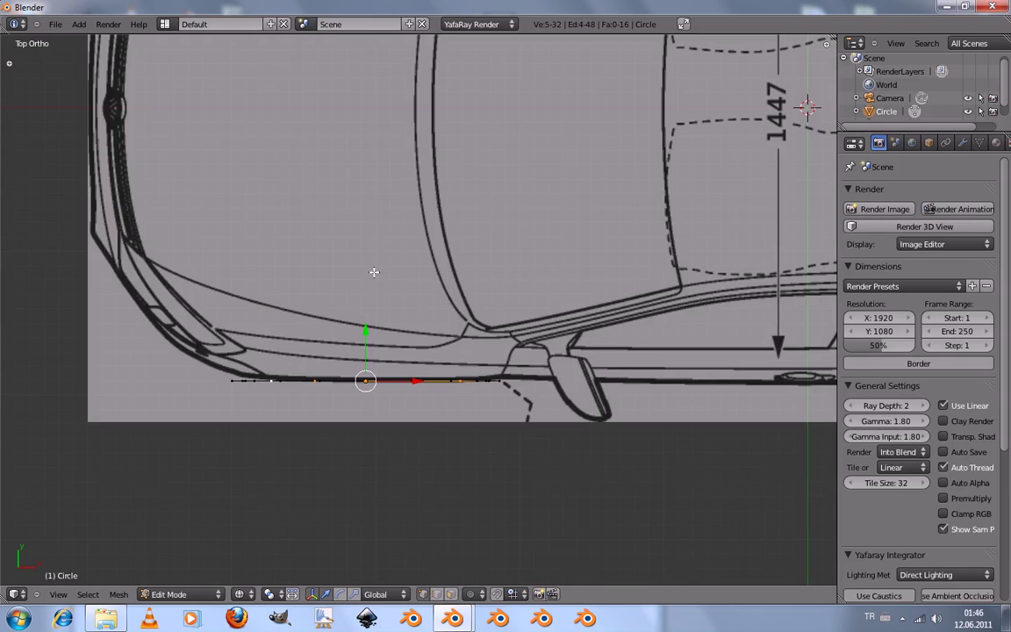
pyautogui.press('e')
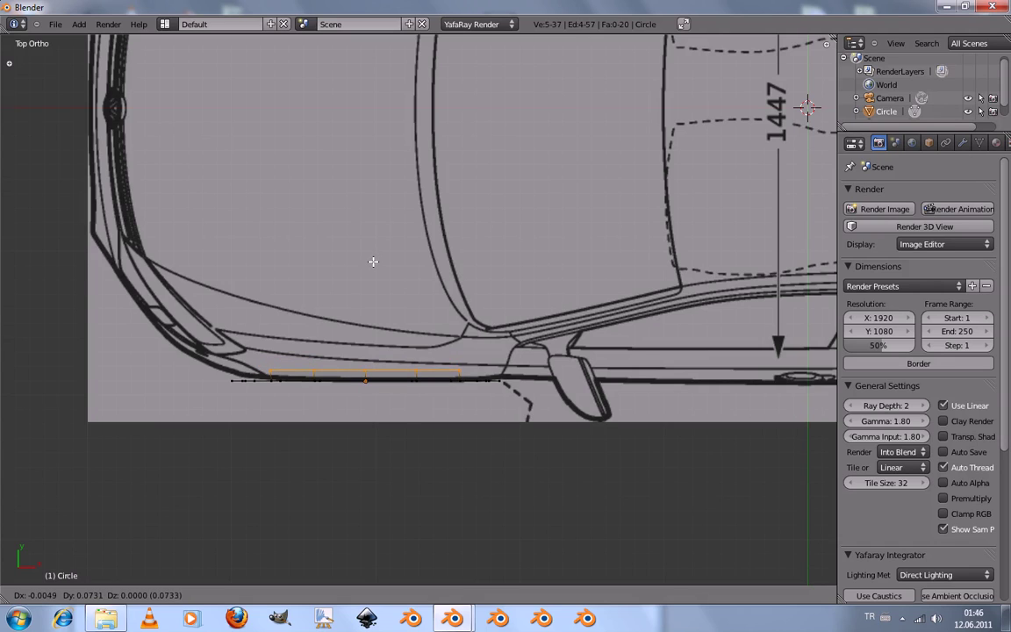
pyautogui.press('y')
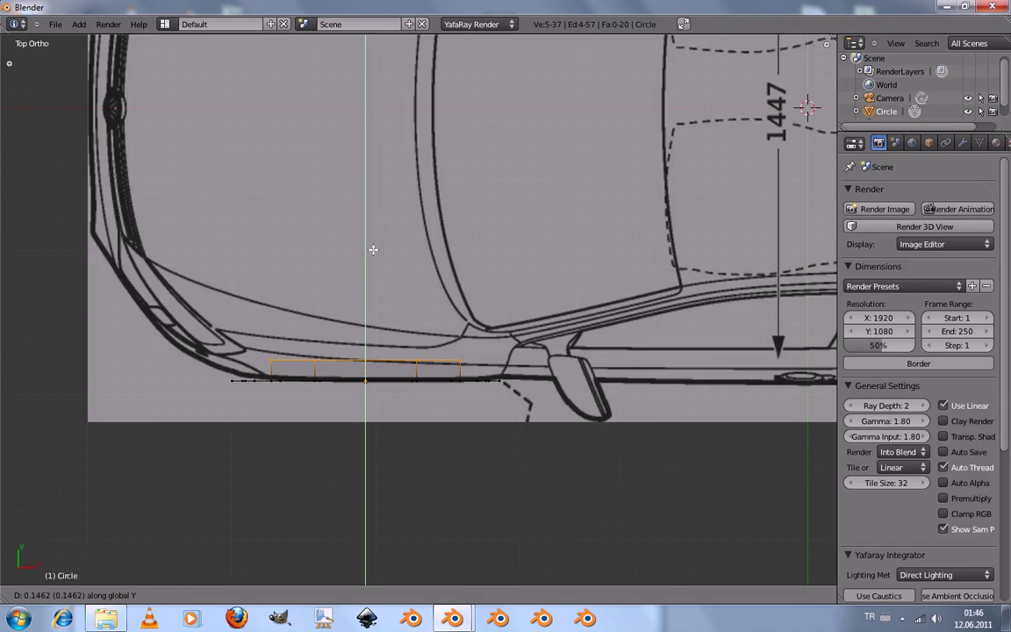
pyautogui.click(374, 245)
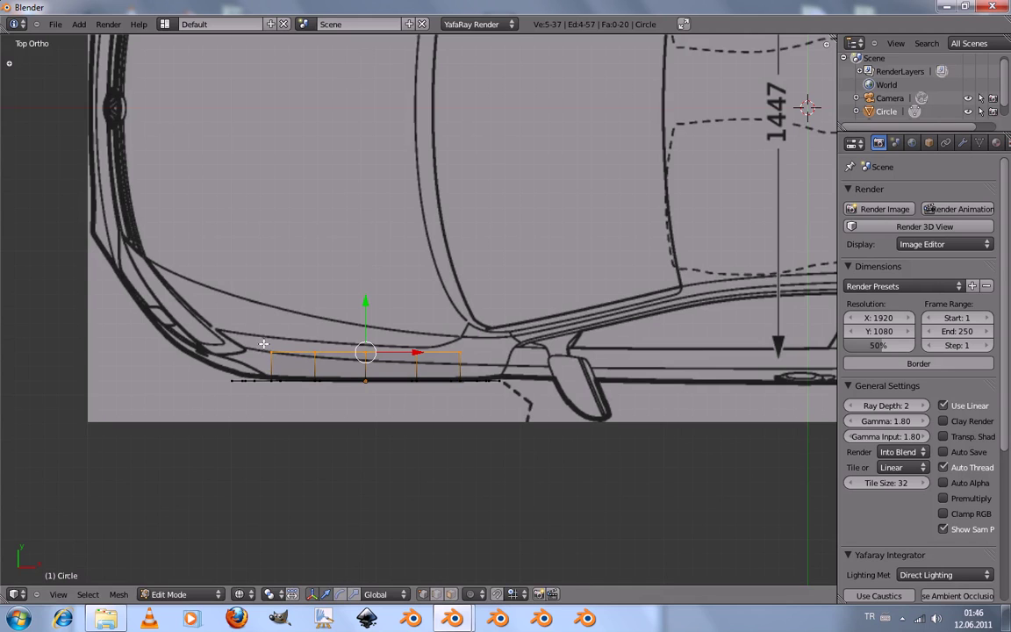
# In front view, move the newly extruded vertices straight up along Z, above the wheel arch onto the fender
pyautogui.press('KP_1')
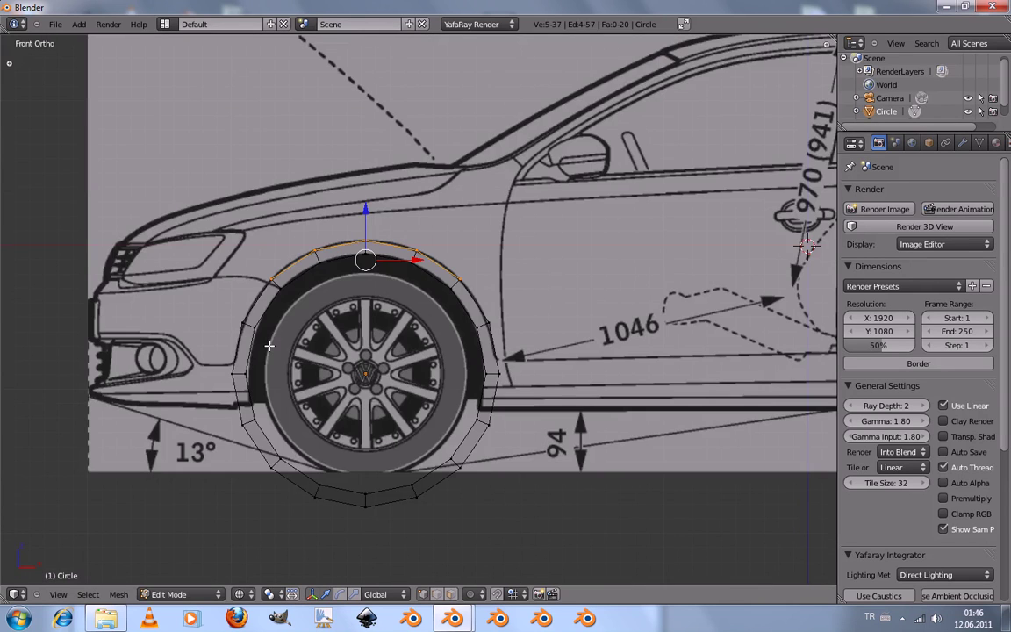
pyautogui.press('e')
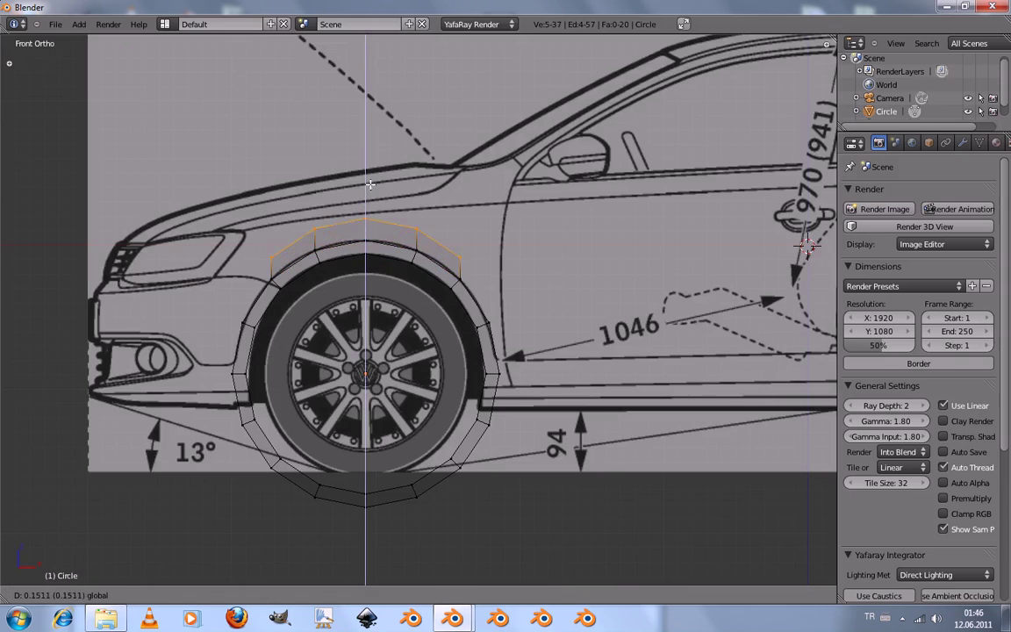
pyautogui.click(319, 203)
# In front view, lower the second-from-front and middle vertices of the extruded fender row along Z onto the blueprint's shoulder line
pyautogui.rightClick(318, 203)
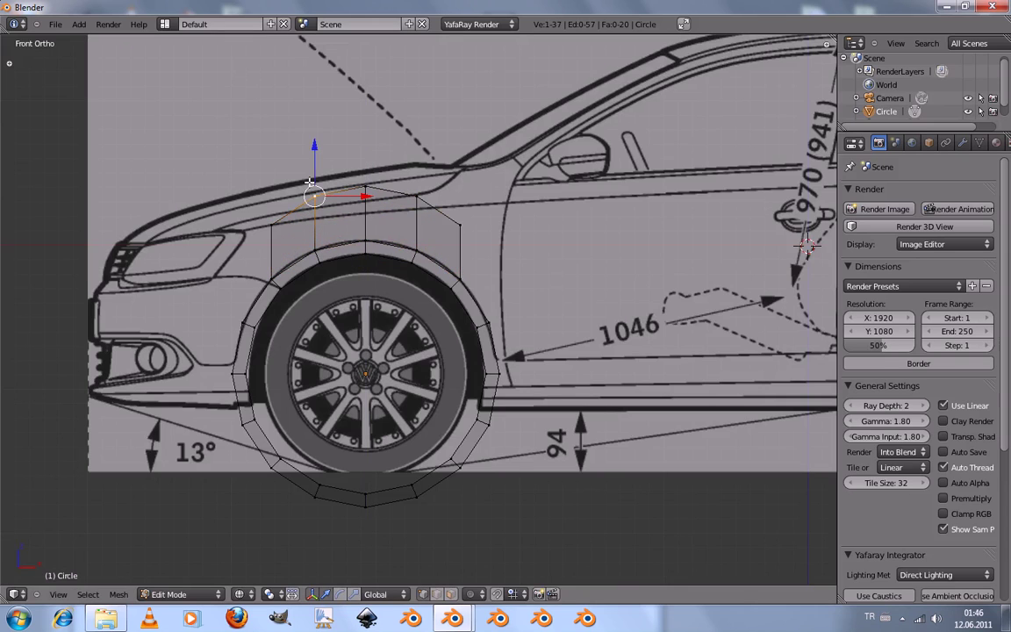
pyautogui.press('g')
pyautogui.press('z')
pyautogui.click(315, 173)
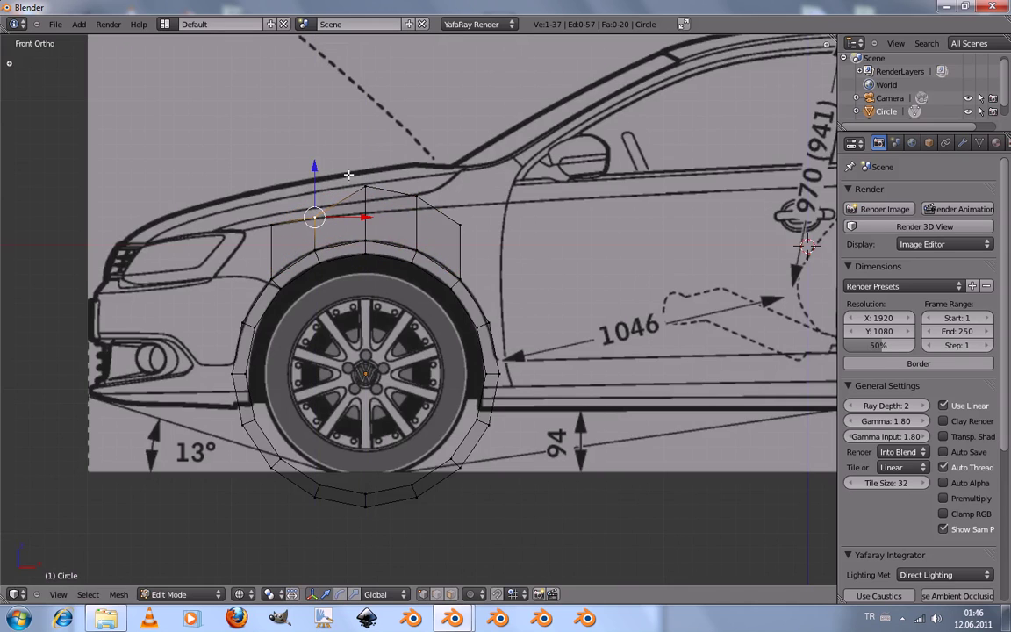
pyautogui.rightClick(365, 180)
pyautogui.press('g')
pyautogui.press('z')
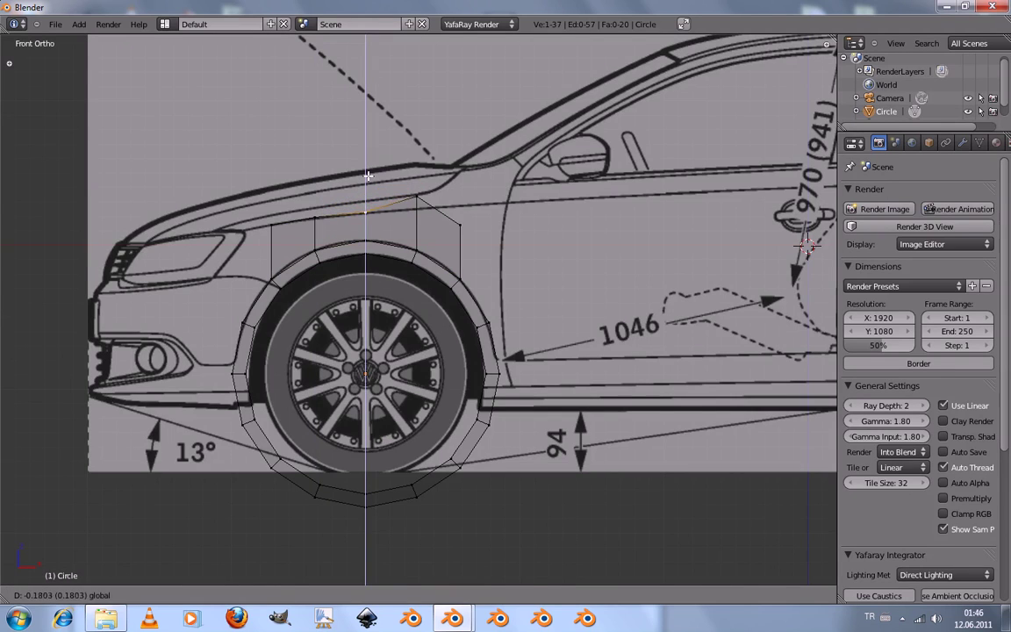
pyautogui.click(367, 171)
# Move the two rearmost vertices of the extruded fender row along Z onto the blueprint's shoulder line
pyautogui.rightClick(417, 175)
pyautogui.press('g')
pyautogui.press('z')
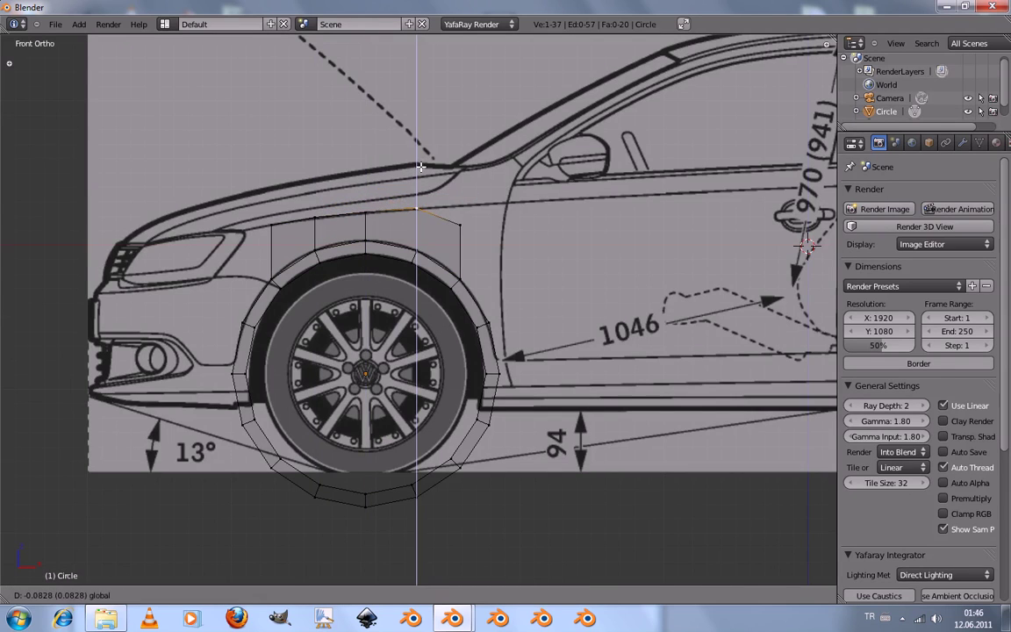
pyautogui.click(421, 165)
pyautogui.rightClick(461, 175)
pyautogui.press('g')
pyautogui.press('z')
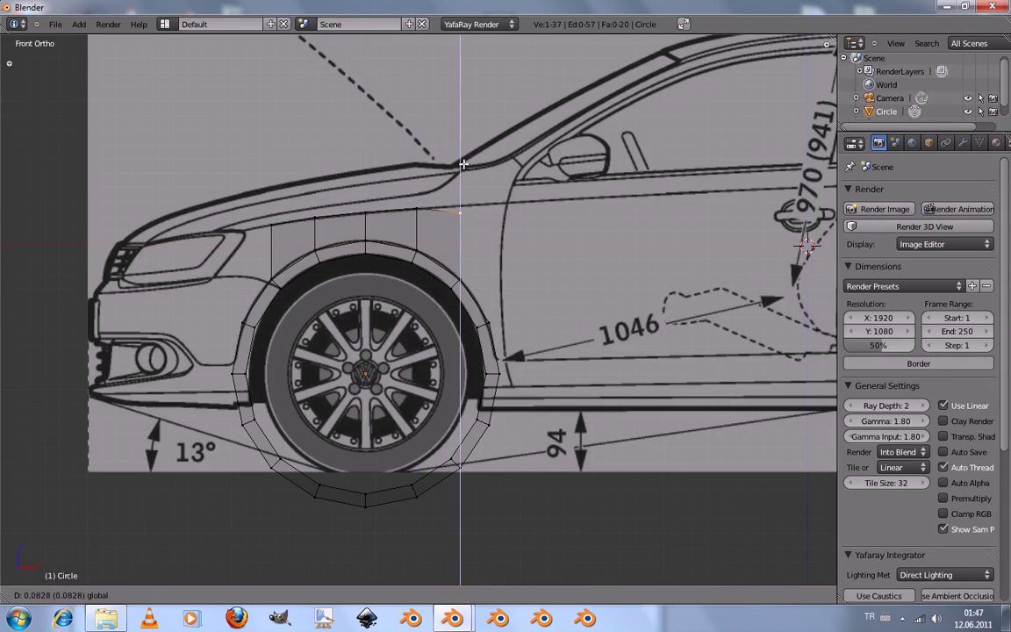
pyautogui.click(463, 156)
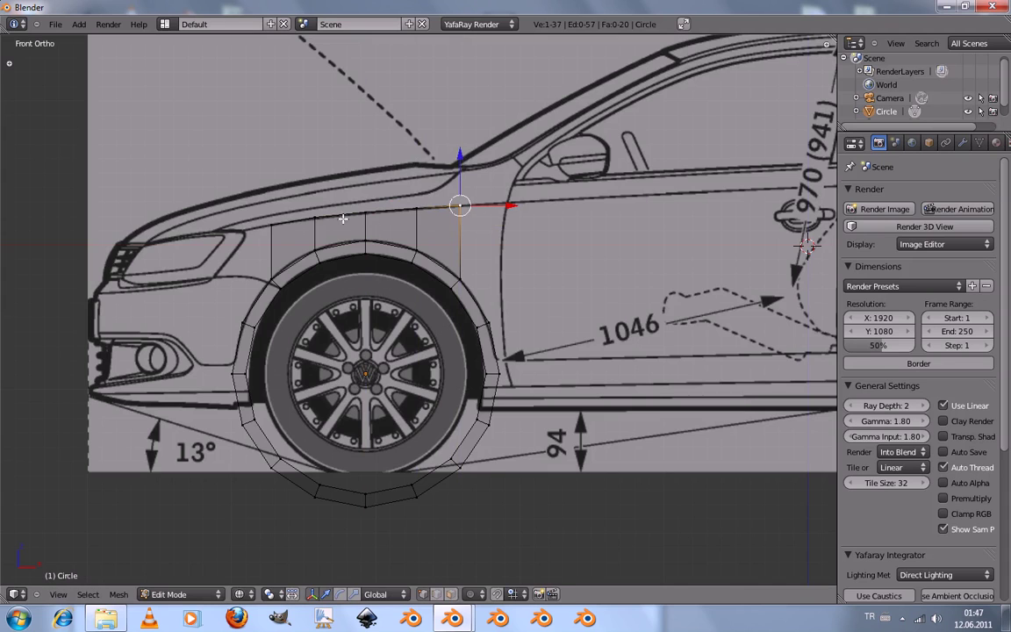
# In top view, move the second-from-front and middle vertices of the fender row outward along Y onto the shoulder line
pyautogui.press('KP_7')
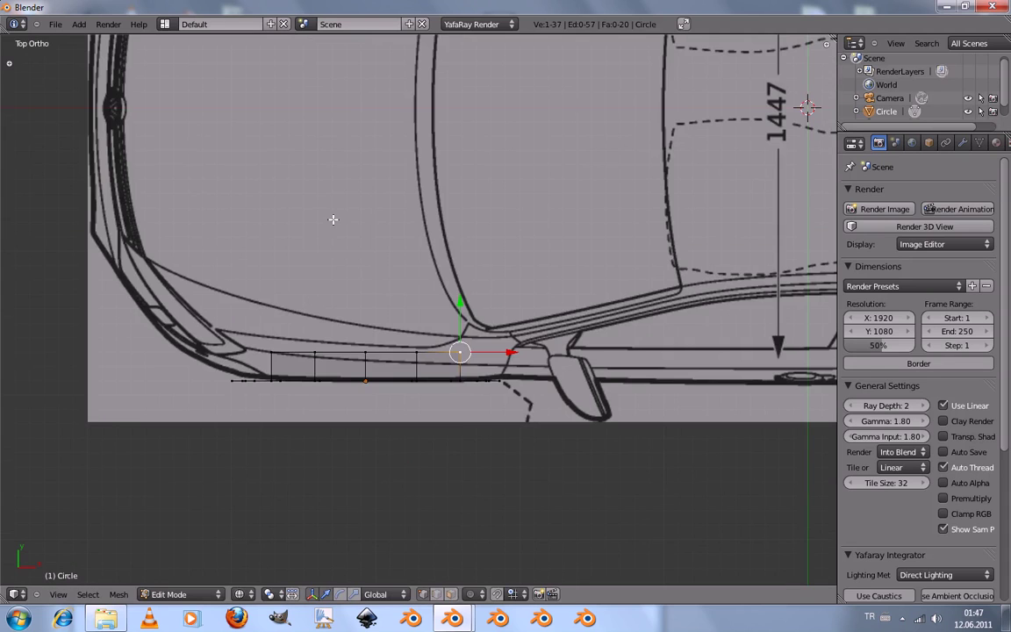
pyautogui.rightClick(315, 331)
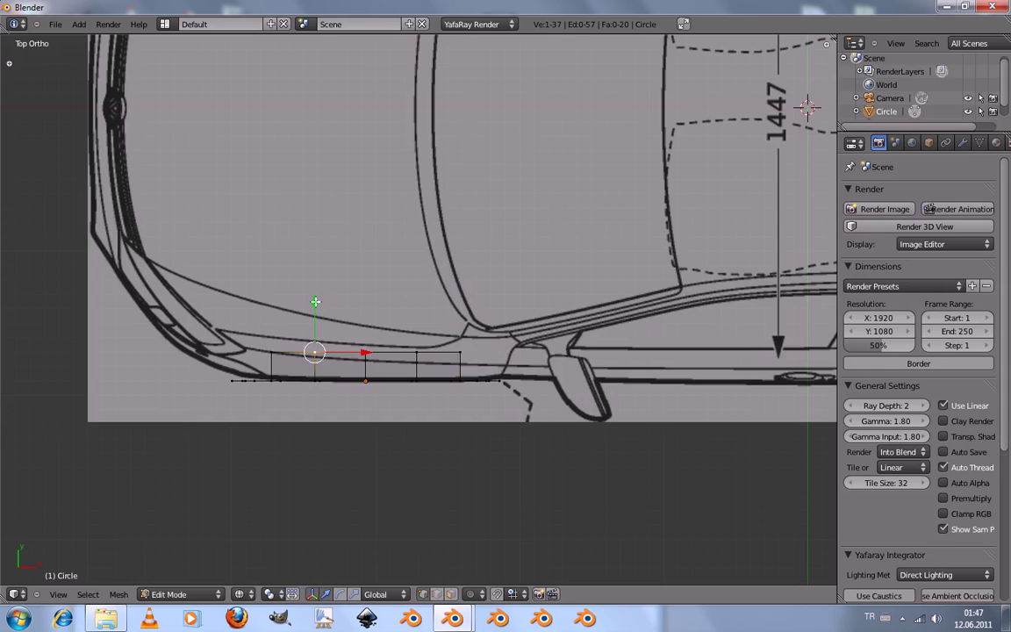
pyautogui.press('g')
pyautogui.press('y')
pyautogui.press('Escape')
pyautogui.rightClick(366, 305)
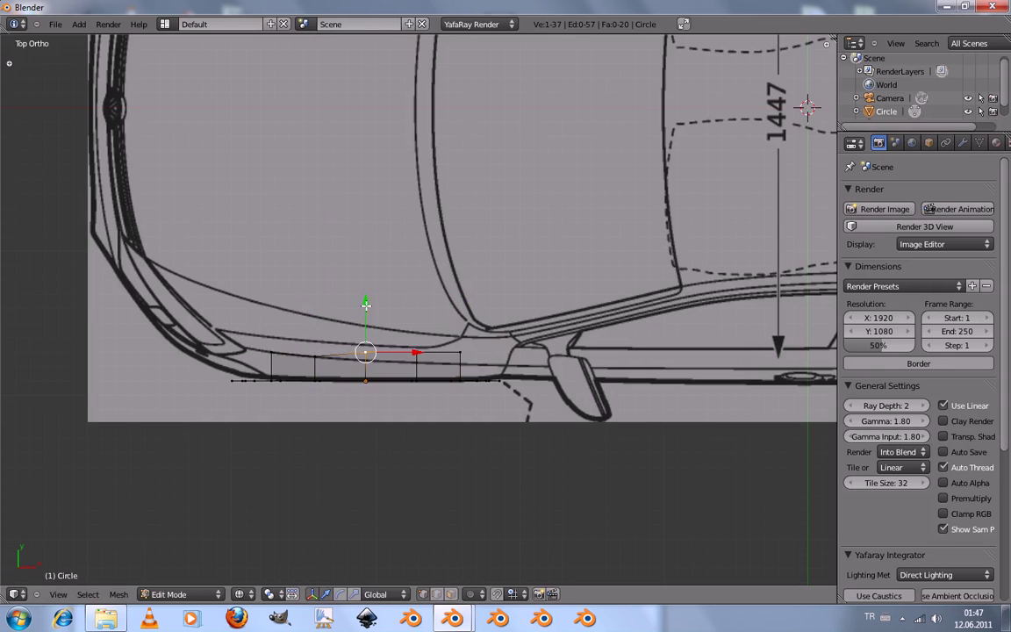
pyautogui.press('g')
pyautogui.press('y')
pyautogui.click(366, 314)
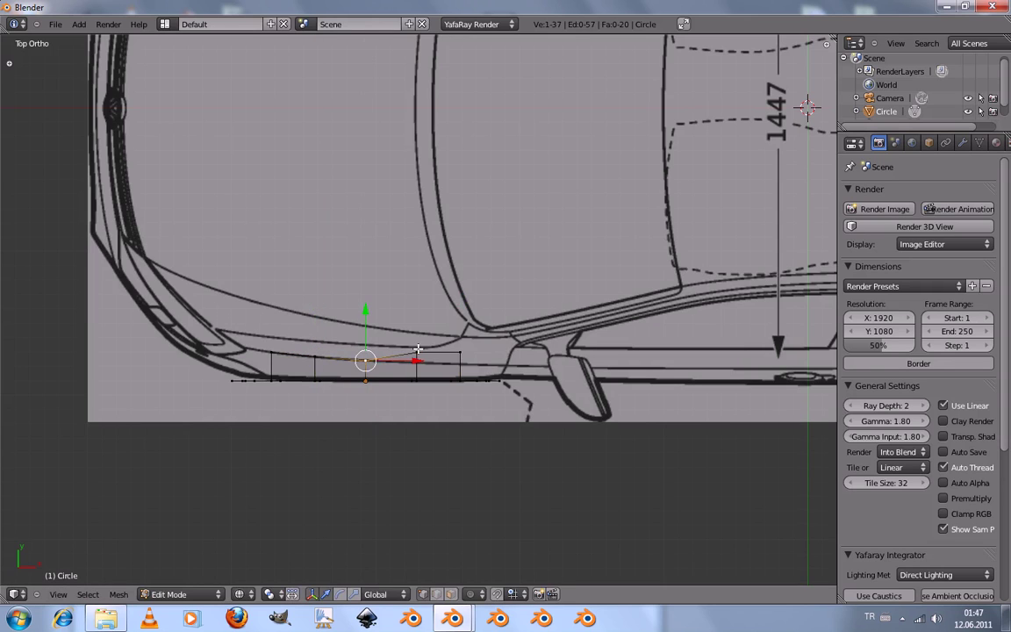
# Move the fender row's two rearmost vertices outward along Y onto the shoulder line in top view
pyautogui.rightClick(413, 321)
pyautogui.press('g')
pyautogui.press('y')
pyautogui.click(413, 321)
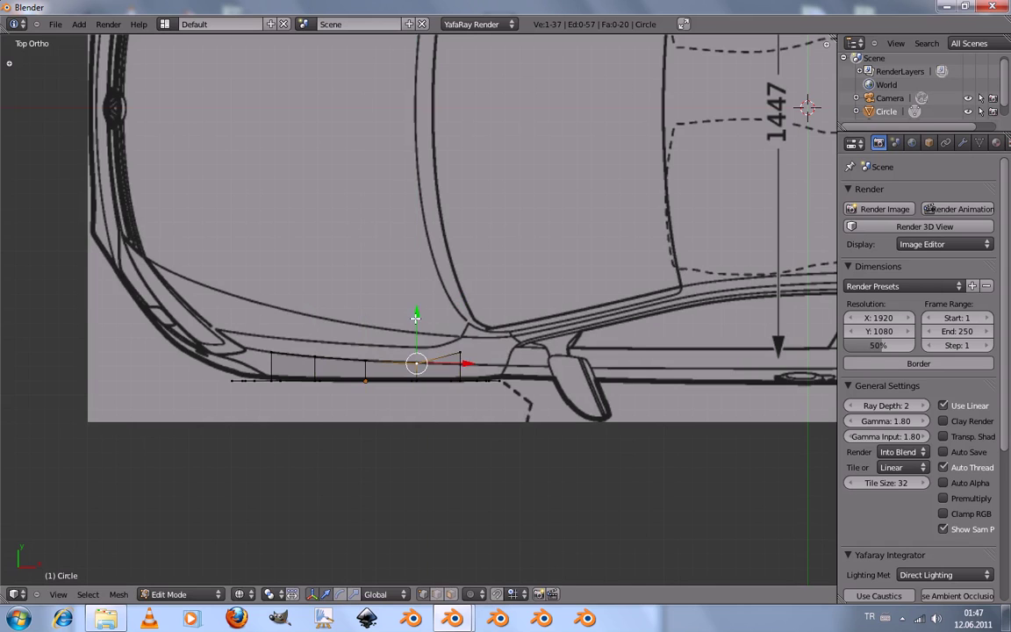
pyautogui.rightClick(452, 329)
pyautogui.press('g')
pyautogui.press('y')
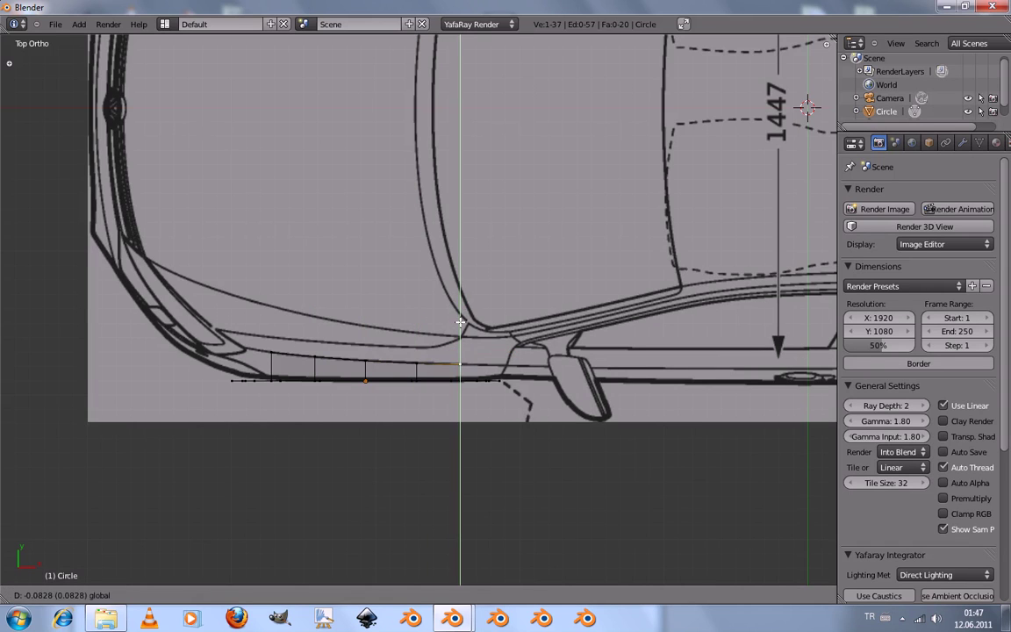
pyautogui.click(402, 360)
# In right view, adjust the middle, second-from-front and front fender vertices along Y to follow the shoulder line of the car's front blueprint
pyautogui.press('KP_3')
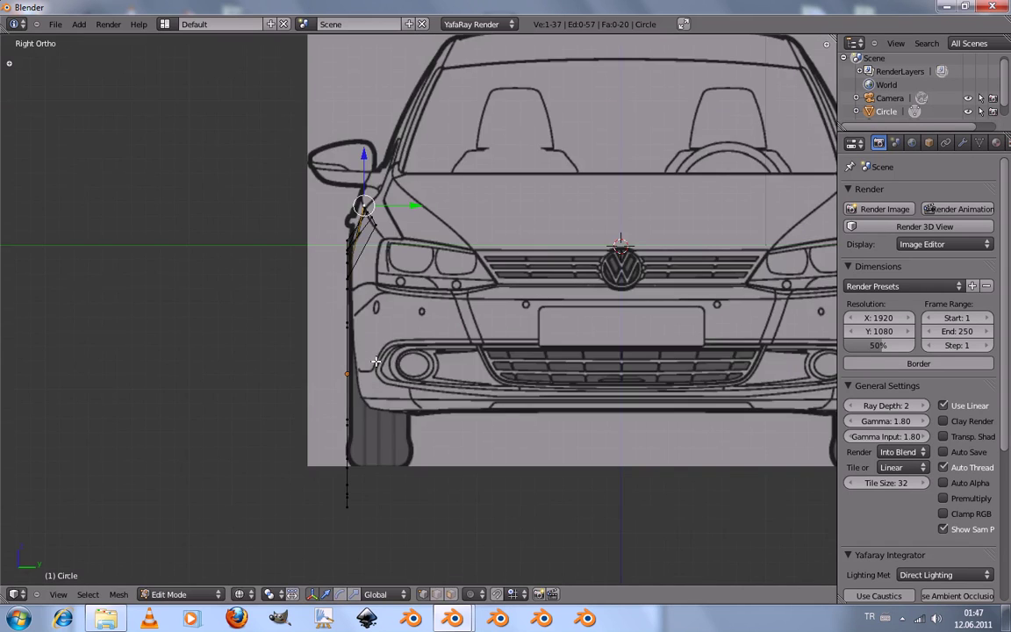
pyautogui.scroll(3, 382, 281)
pyautogui.keyDown('shift'); pyautogui.moveTo(303, 88); pyautogui.dragTo(411, 271, button='middle'); pyautogui.keyUp('shift')
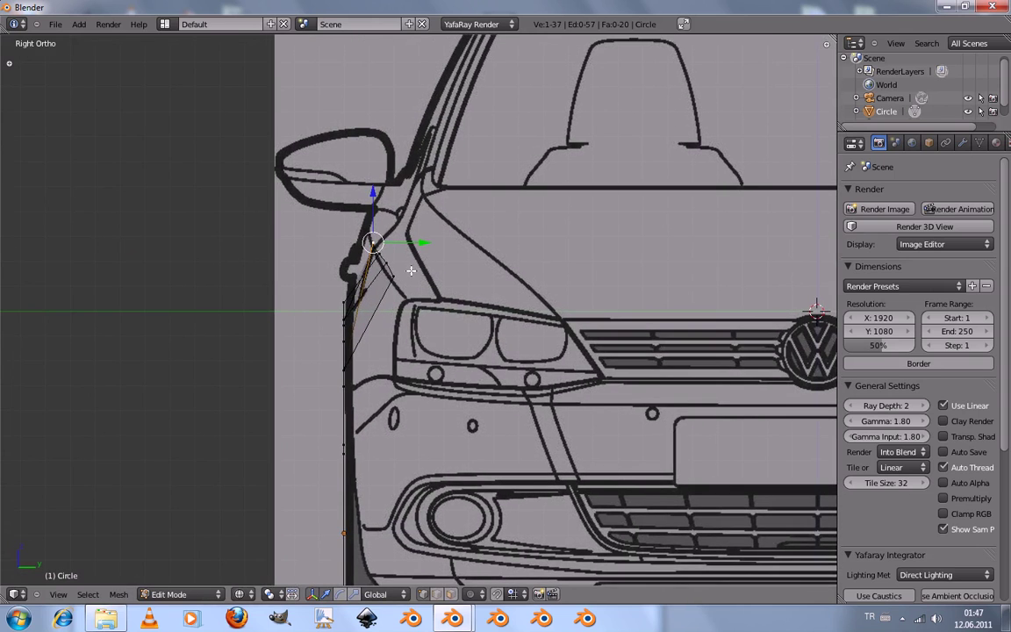
pyautogui.press('g')
pyautogui.press('y')
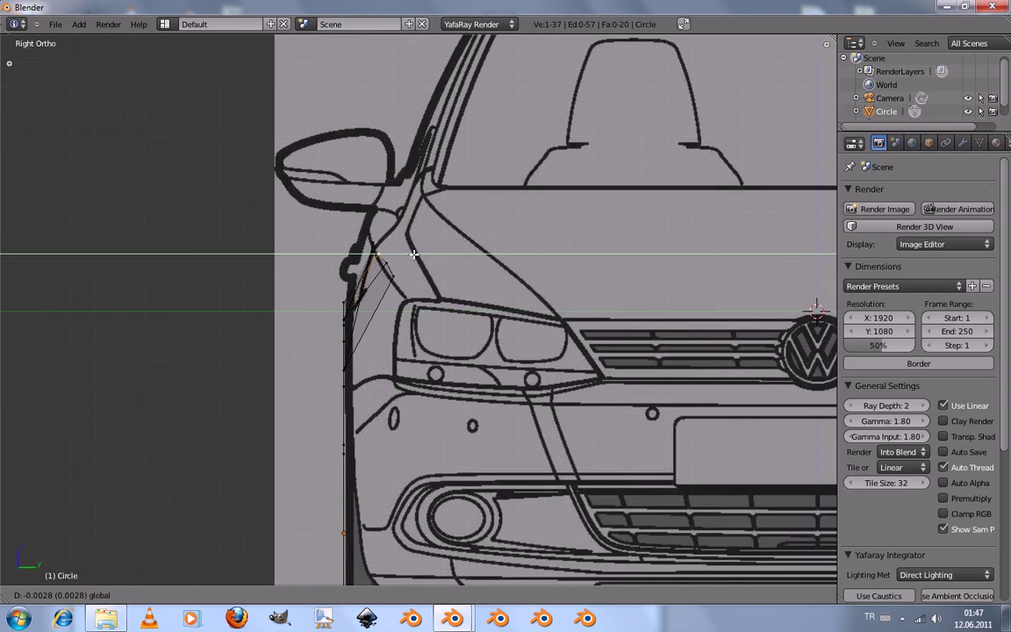
pyautogui.click(411, 255)
pyautogui.press('g')
pyautogui.press('y')
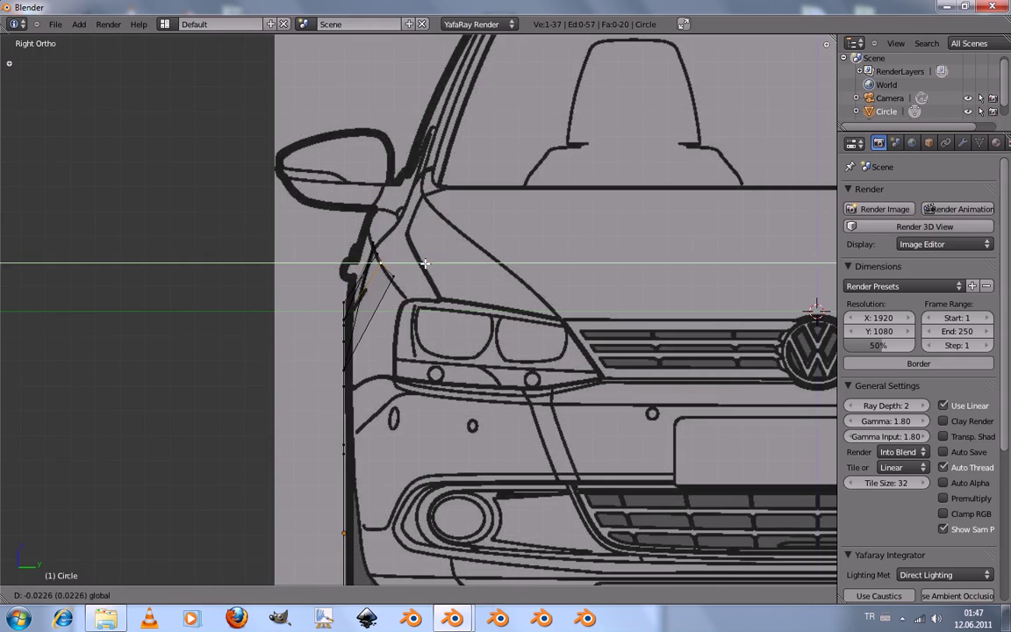
pyautogui.click(421, 275)
pyautogui.press('g')
pyautogui.press('y')
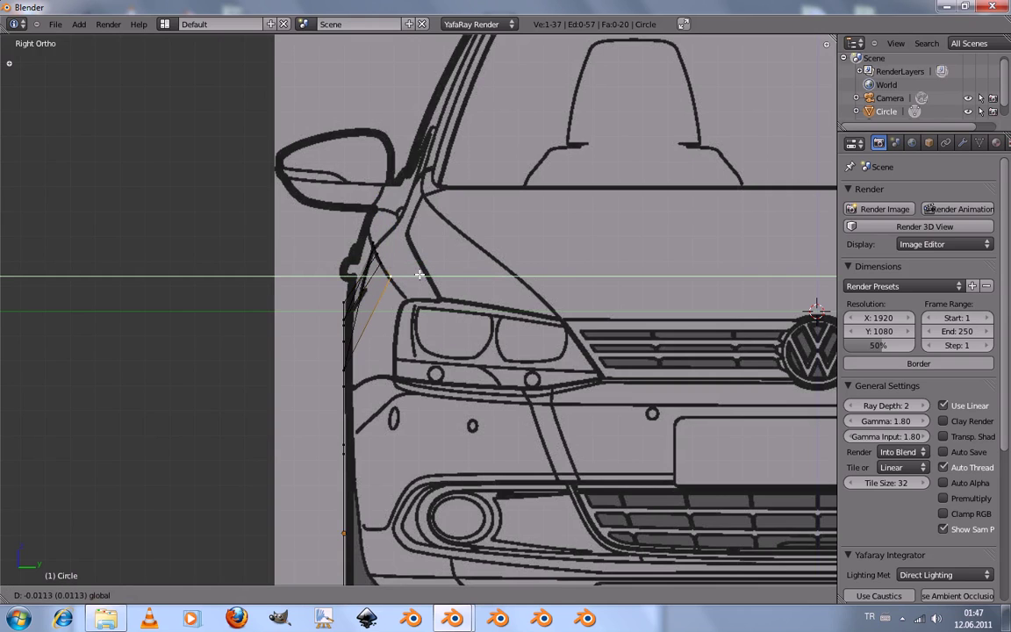
pyautogui.click(419, 300)
# Fit the second-from-front fender vertex to the shoulder line, moving it along Y in top view and lowering it along Z in front view
pyautogui.press('KP_7')
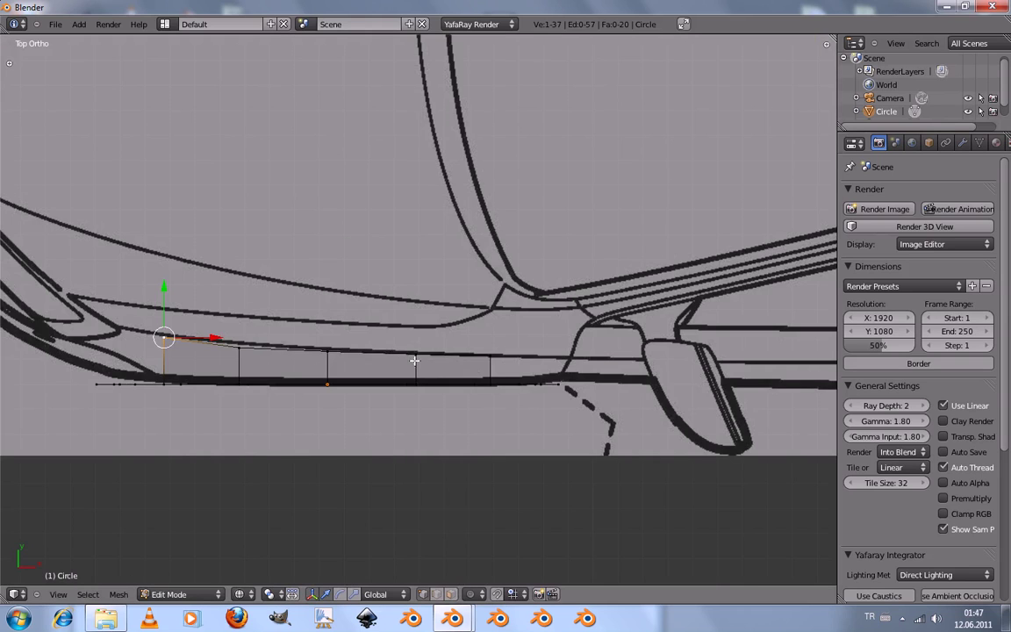
pyautogui.rightClick(239, 341)
pyautogui.press('g')
pyautogui.press('y')
pyautogui.click(238, 304)
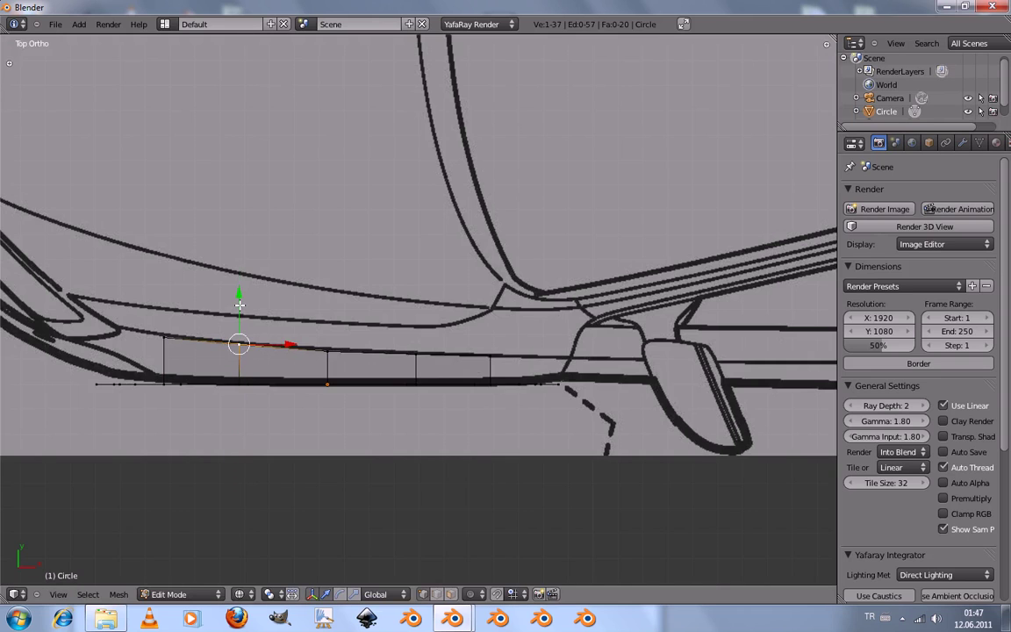
pyautogui.press('KP_1')
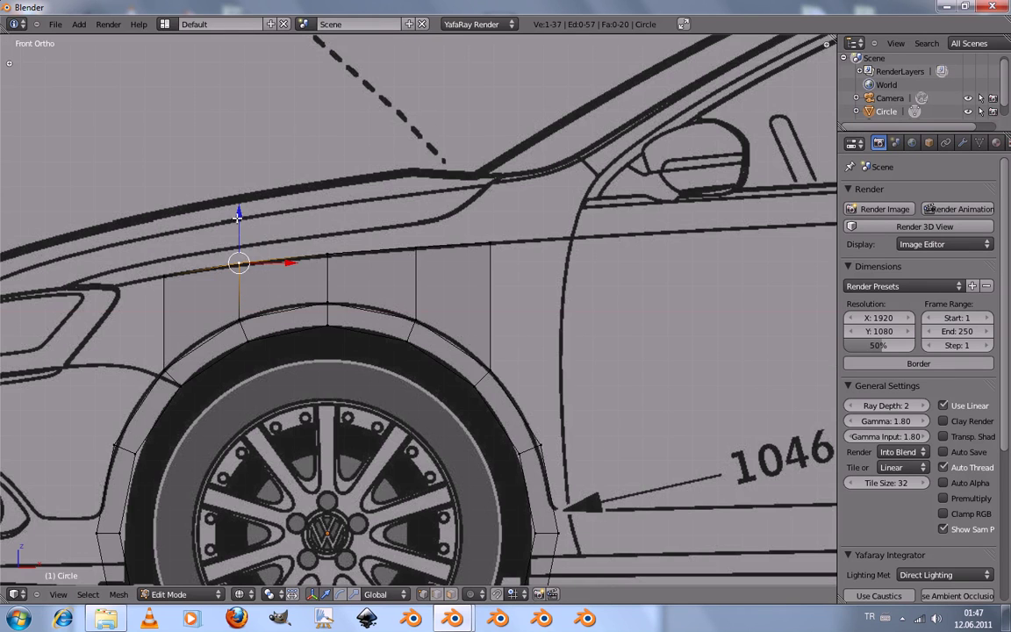
pyautogui.press('g')
pyautogui.press('z')
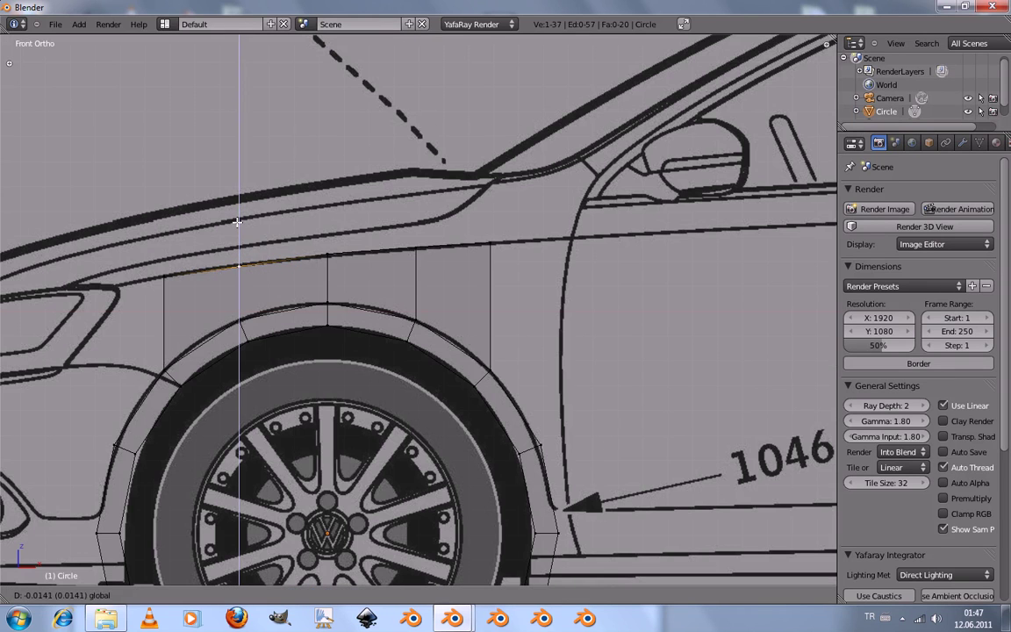
pyautogui.click(237, 223)
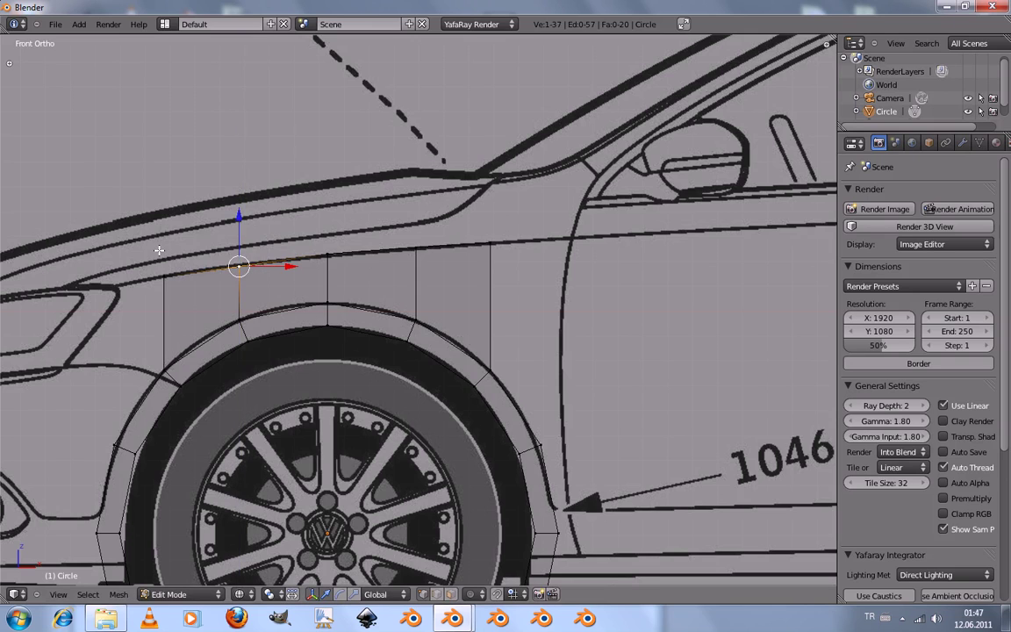
# Check the fender vertices against the blueprints in right, top and front views, then examine the whole front blueprint in right view
pyautogui.press('KP_3')
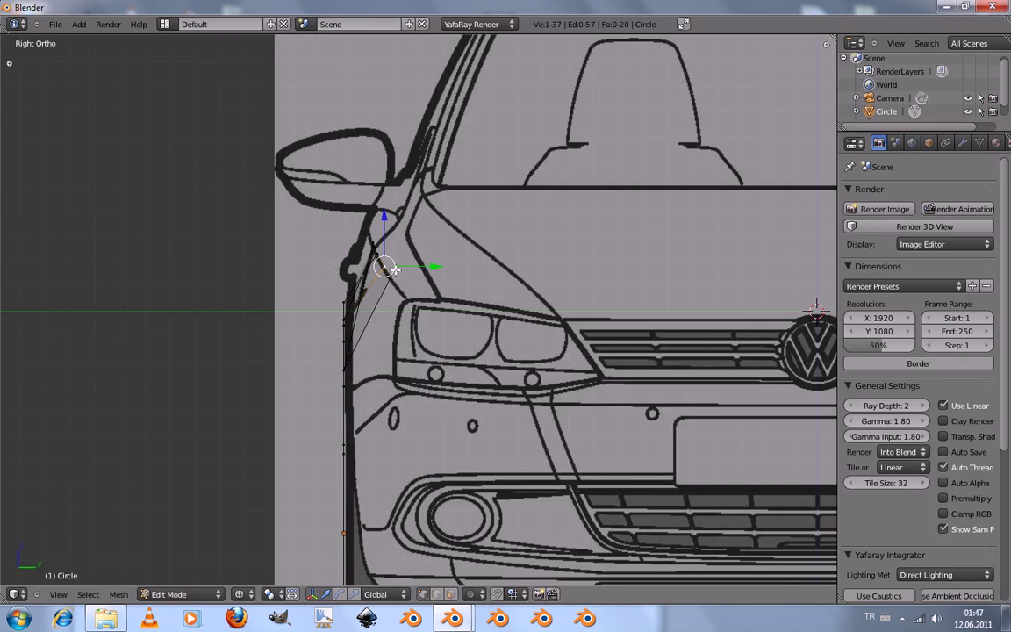
pyautogui.press('KP_7')
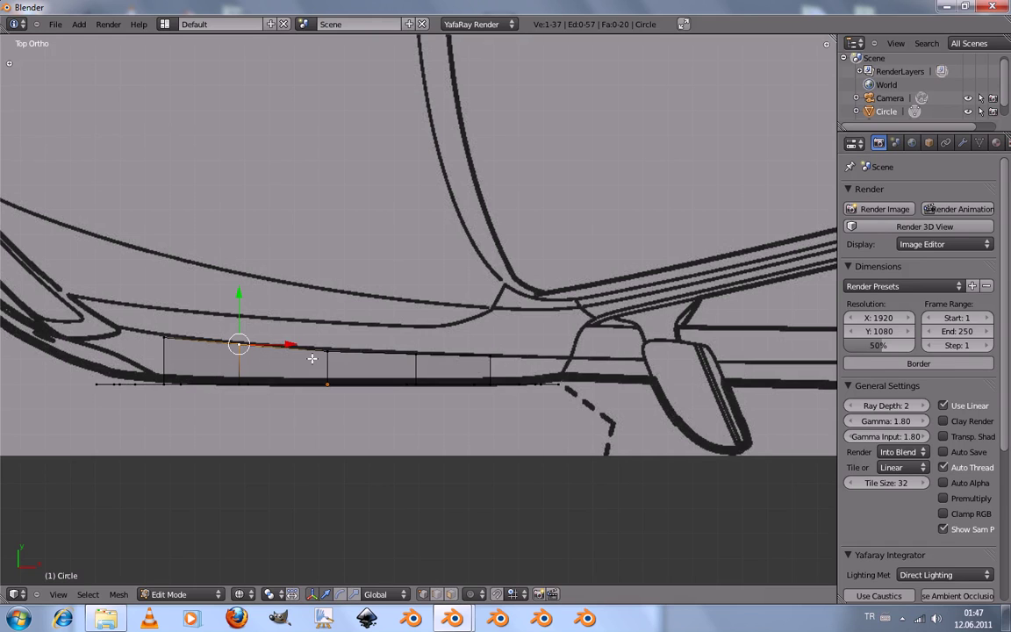
pyautogui.press('KP_1')
pyautogui.scroll(-7, 312, 359)
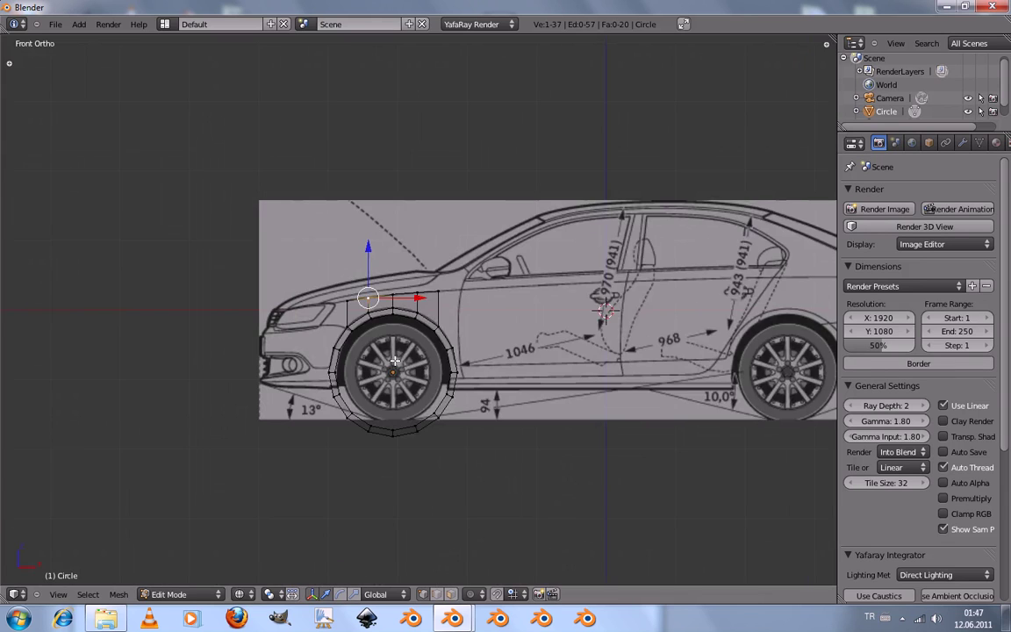
pyautogui.scroll(2, 396, 363)
pyautogui.press('KP_3')
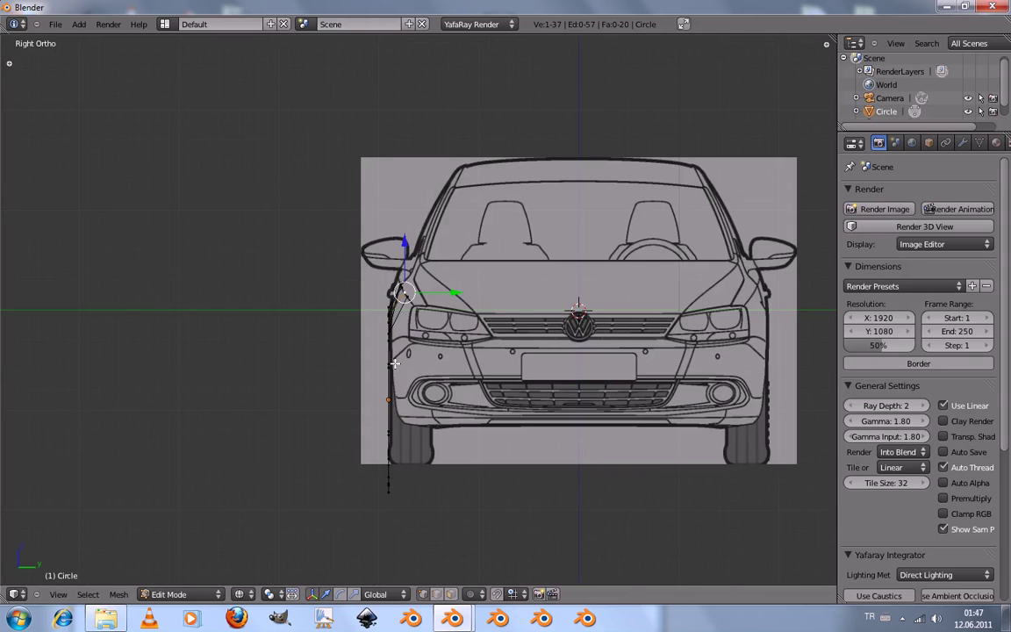
pyautogui.keyDown('shift'); pyautogui.moveTo(571, 275); pyautogui.dragTo(414, 248, button='middle'); pyautogui.keyUp('shift')
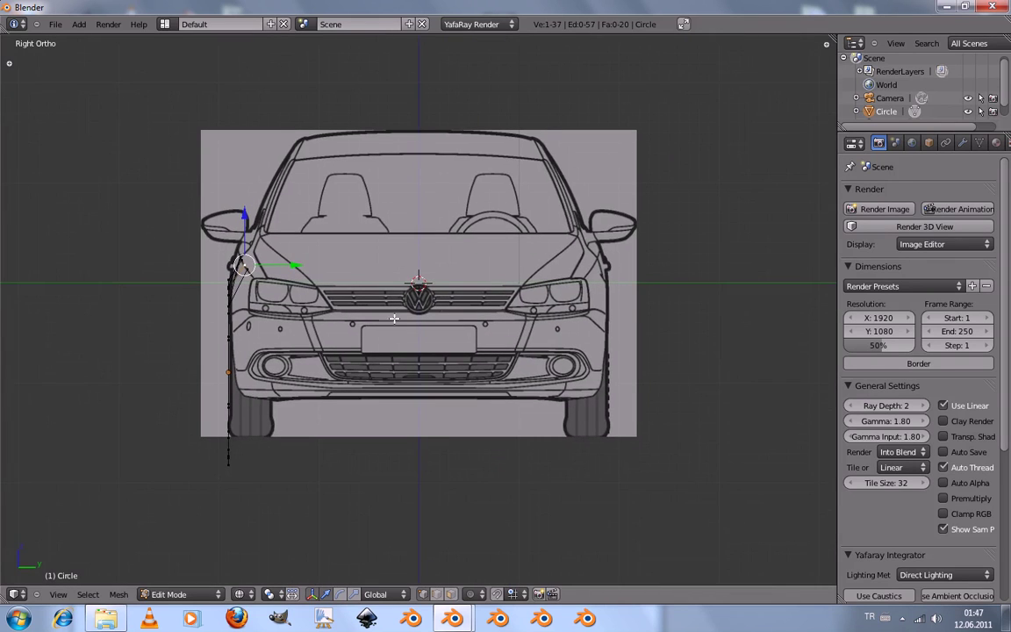
pyautogui.scroll(3, 439, 157)
pyautogui.scroll(-1, 418, 181)
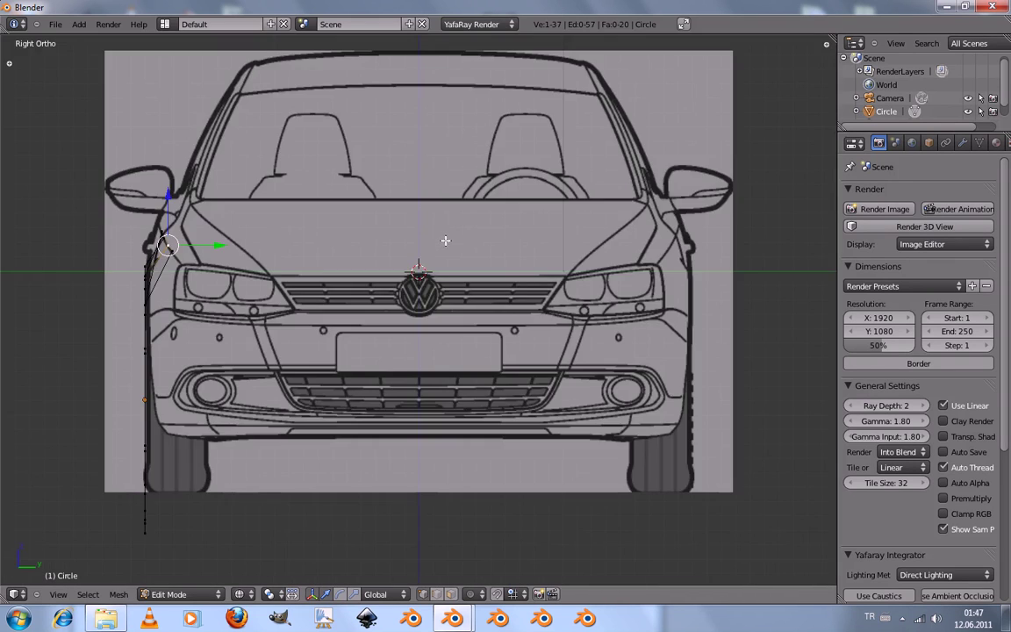
pyautogui.keyDown('shift'); pyautogui.moveTo(416, 202); pyautogui.dragTo(423, 251, button='middle'); pyautogui.keyUp('shift')
pyautogui.scroll(1, 431, 202)
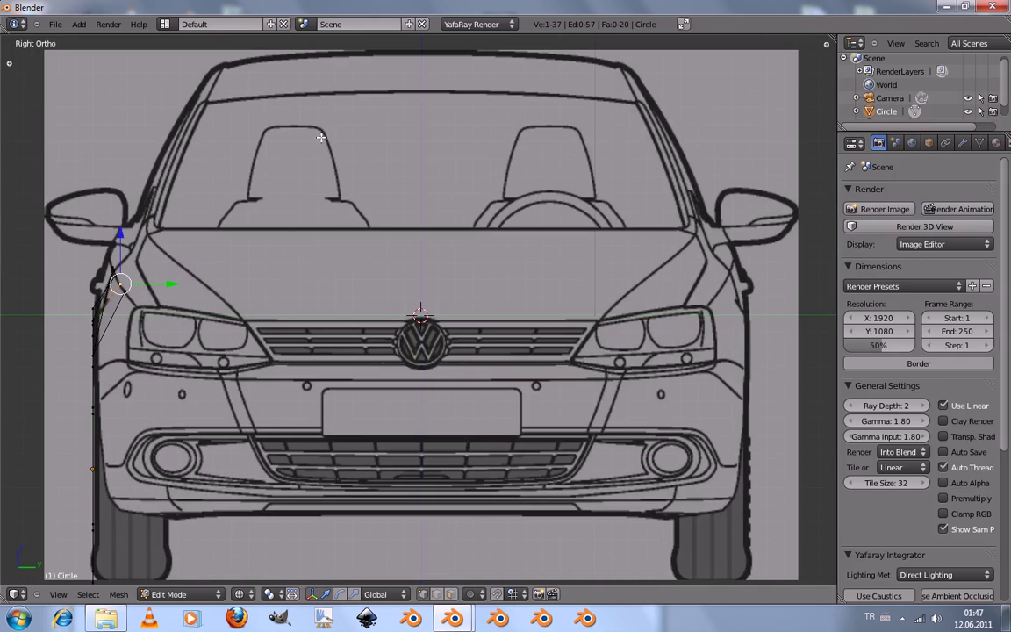
# Review the front.jpg background image settings, collapse them, and examine the car's front half in top view
pyautogui.press('n')
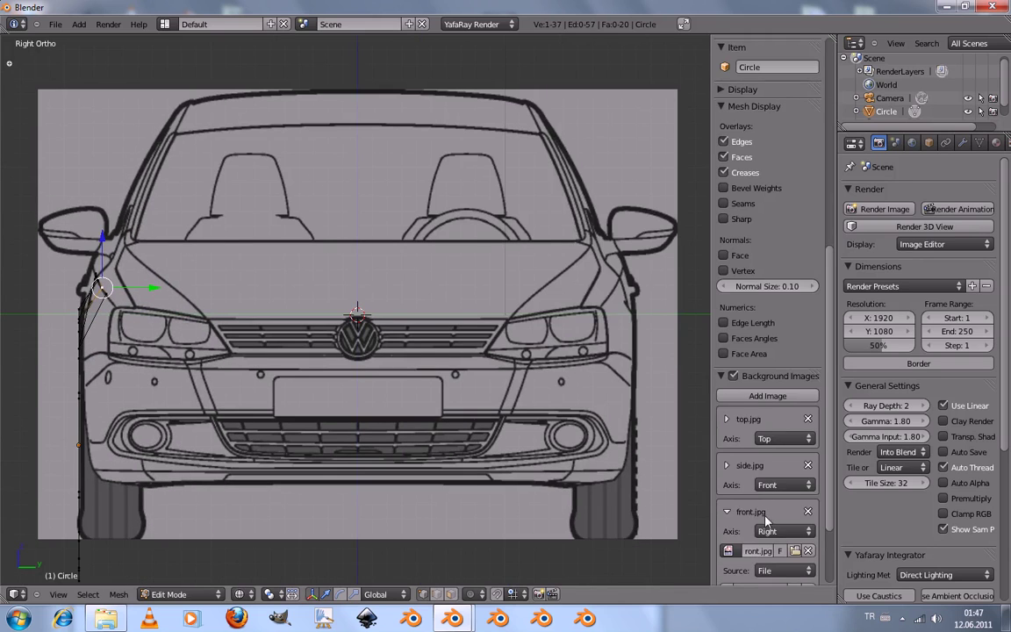
pyautogui.scroll(-5, 740, 384)
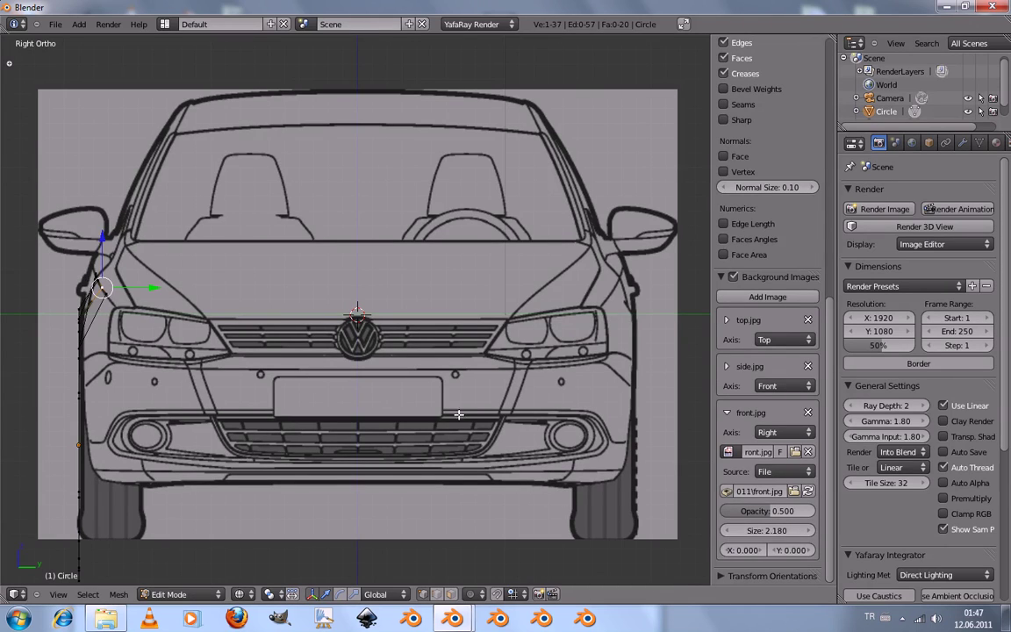
pyautogui.click(727, 412)
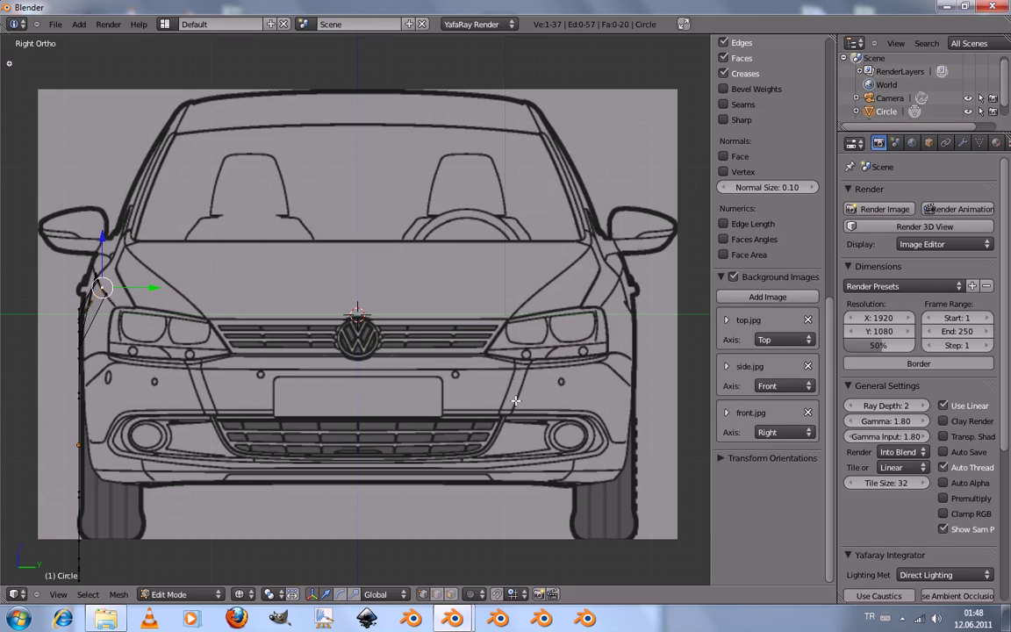
pyautogui.press('KP_7')
pyautogui.scroll(-2, 512, 300)
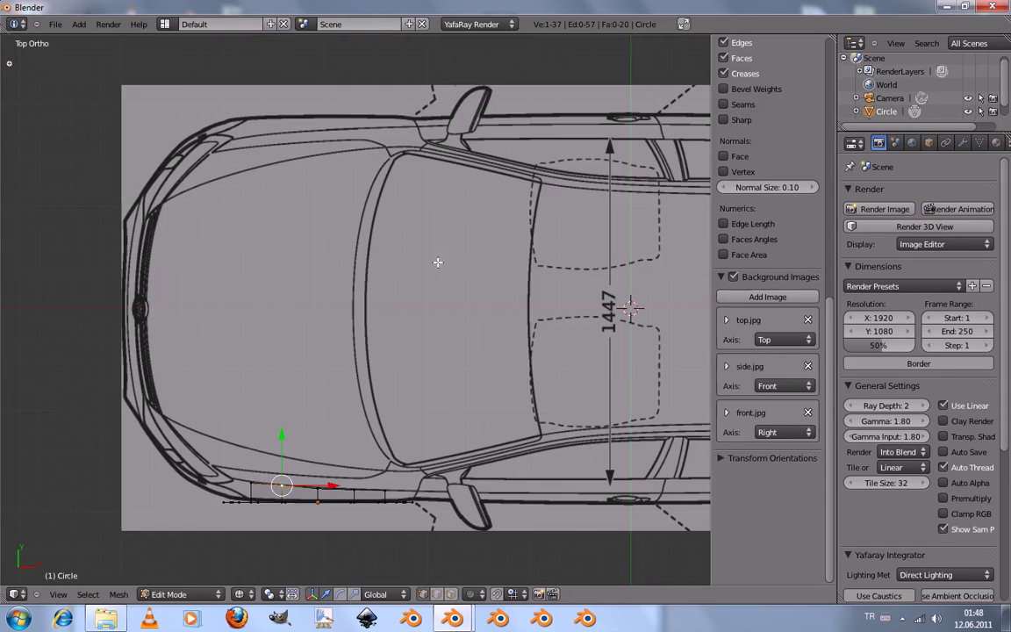
pyautogui.keyDown('shift'); pyautogui.scroll(-1, 514, 307); pyautogui.keyUp('shift')
pyautogui.scroll(3, 442, 271)
pyautogui.keyDown('shift'); pyautogui.scroll(-1, 442, 270); pyautogui.keyUp('shift')
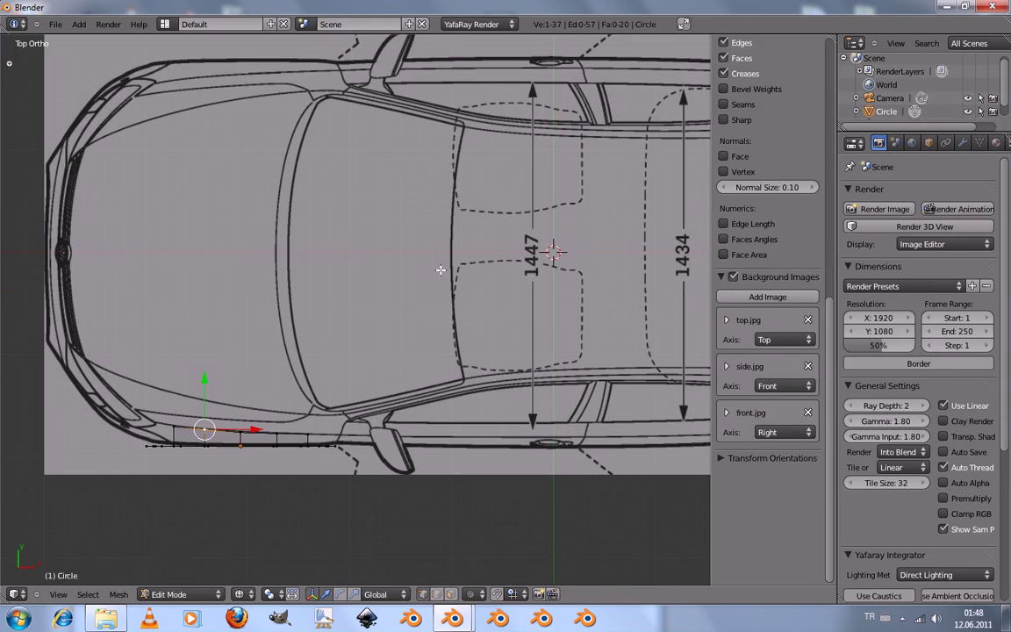